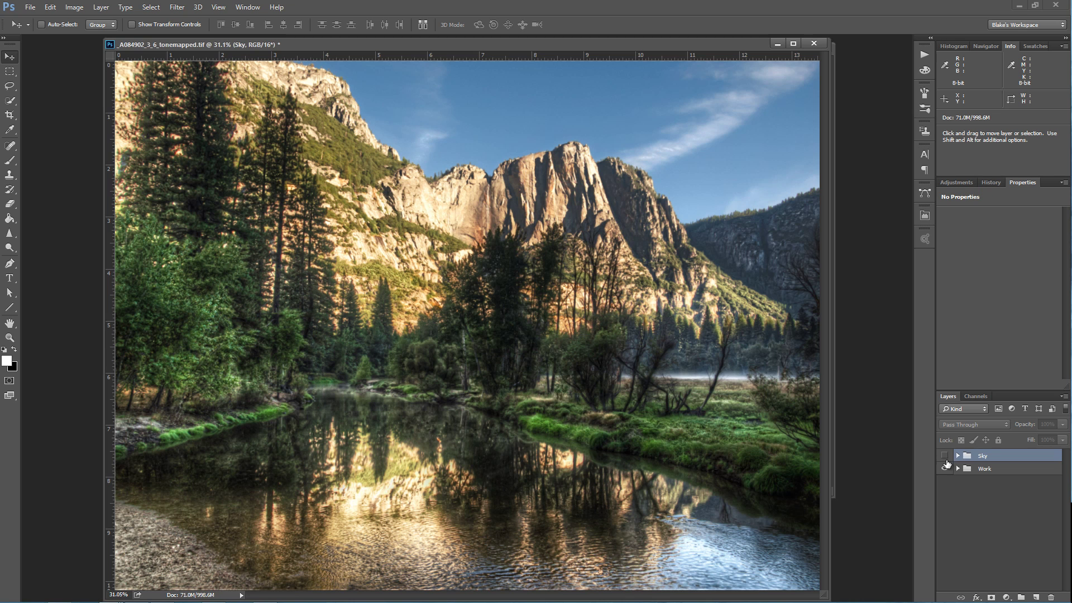
# - Toggle the visibility of the Sky and Work groups to compare the finished edit with the image without it
pyautogui.click(944, 455)
pyautogui.click(944, 469)
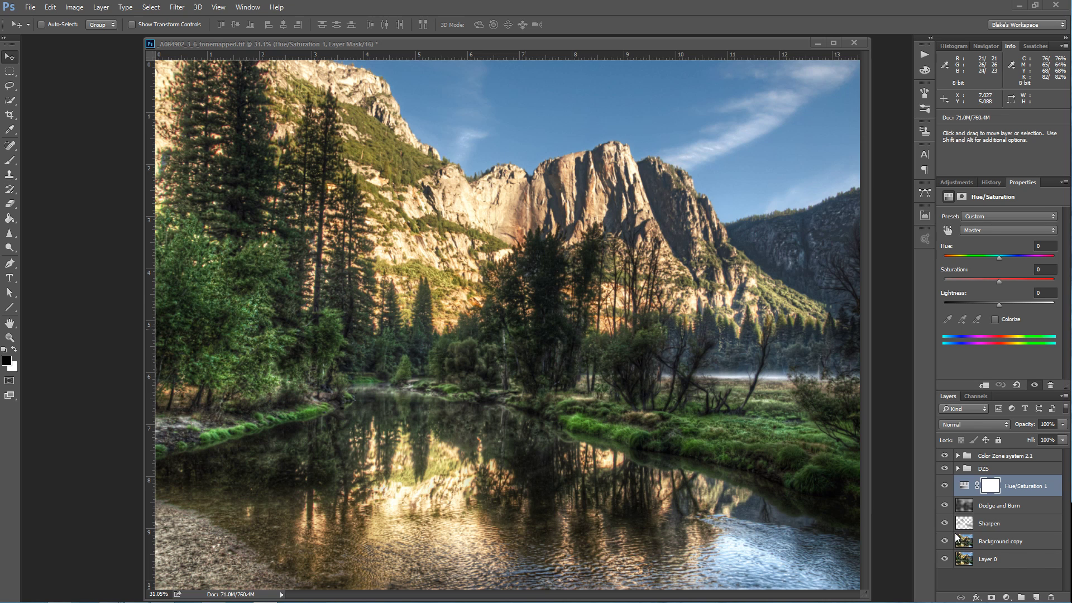
# - Hide the groups and layers above Background copy, then show them all again to review the existing edits
pyautogui.moveTo(944, 455); pyautogui.dragTo(944, 468)
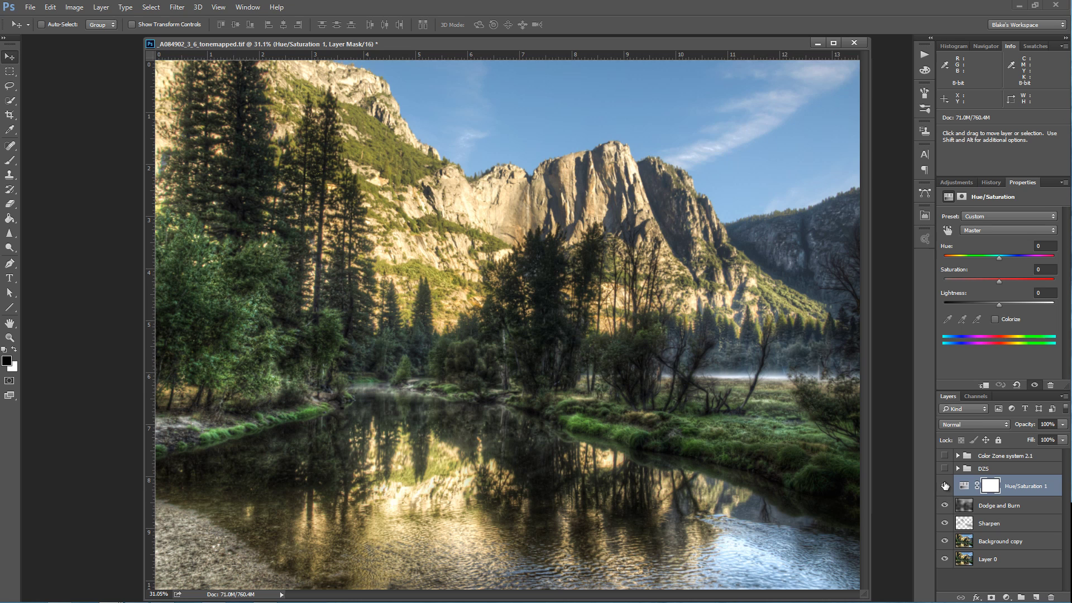
pyautogui.click(944, 485)
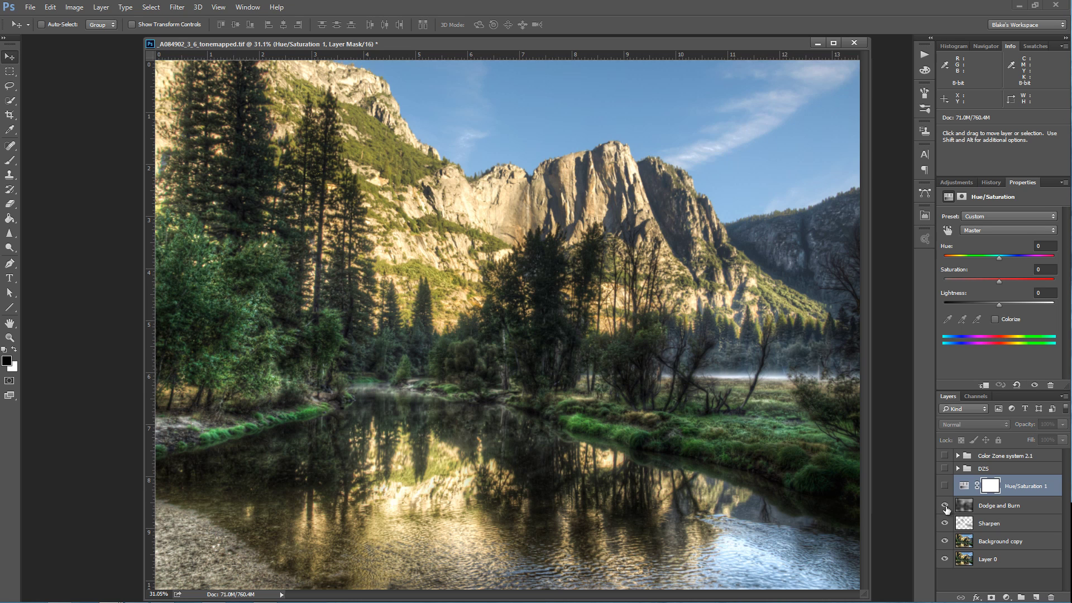
pyautogui.click(945, 505)
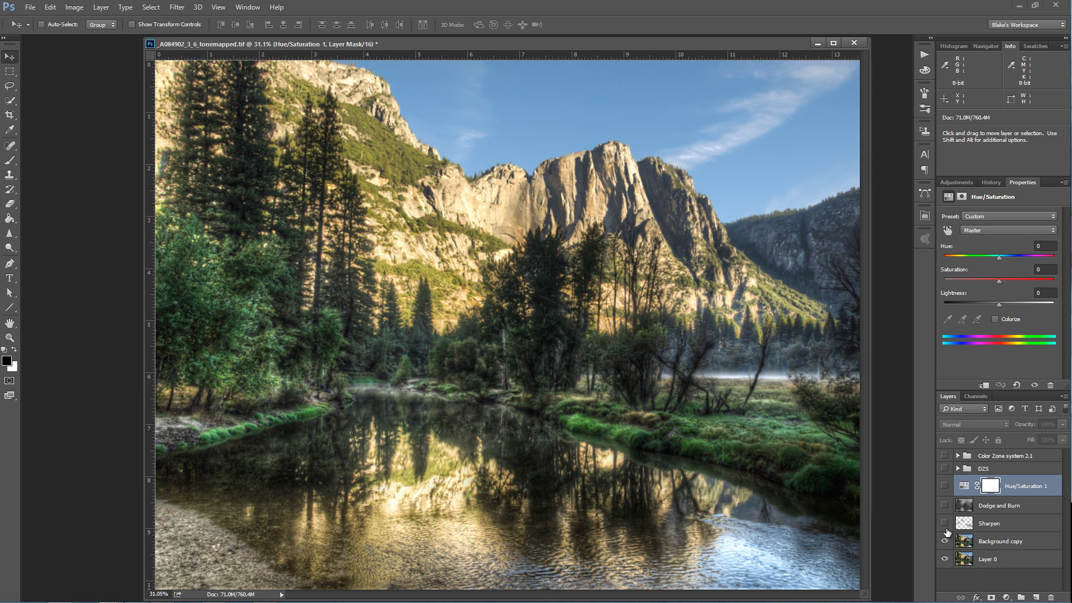
pyautogui.moveTo(945, 505); pyautogui.dragTo(947, 458)
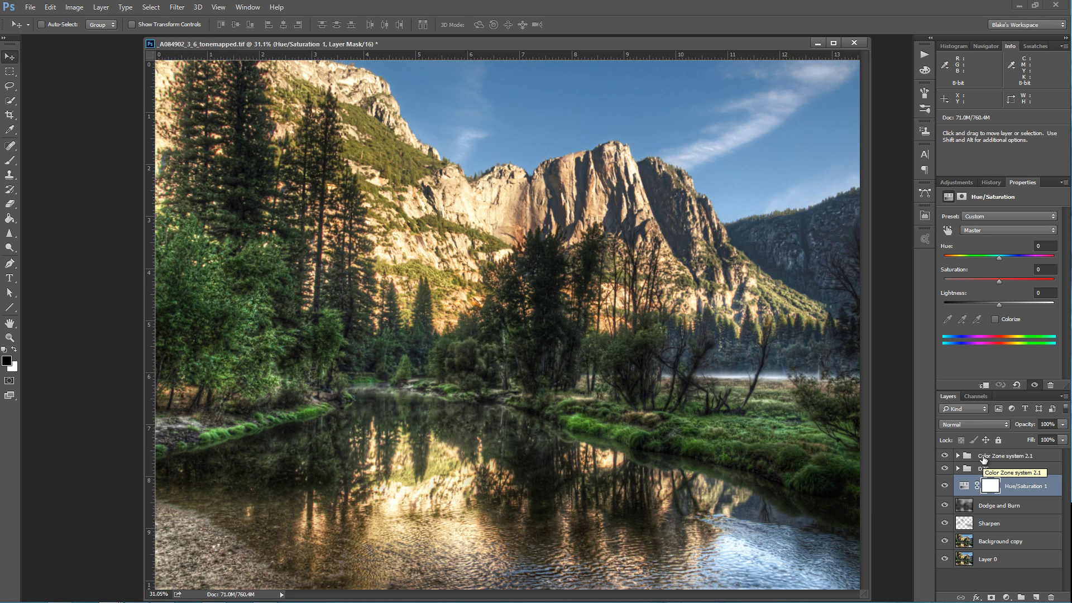
# - Group everything from Color Zone system 2.1 down to Layer 0 and name the group Work
pyautogui.click(999, 457)
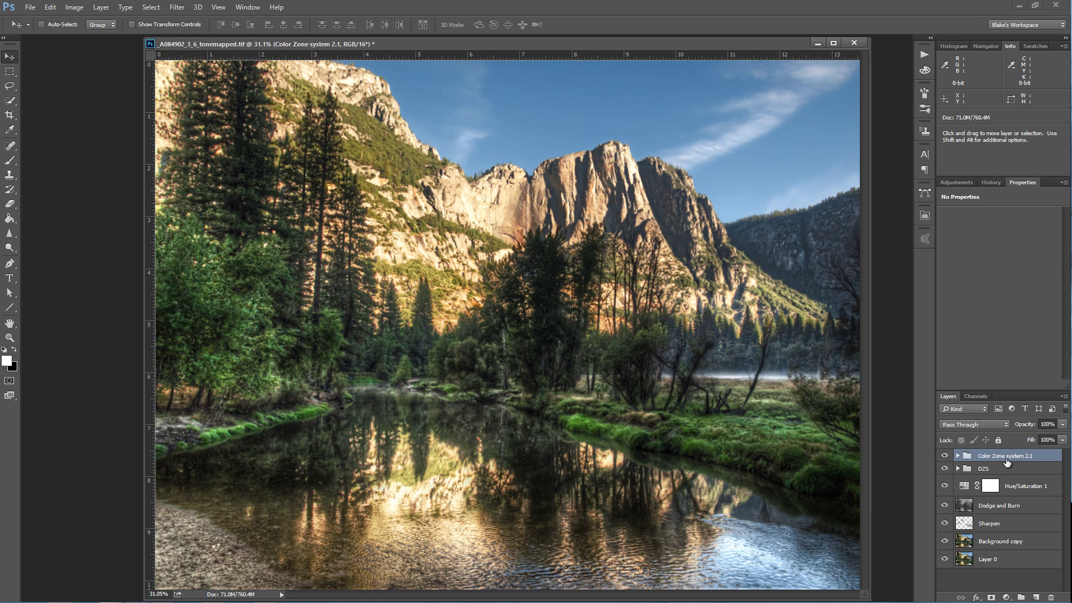
pyautogui.keyDown('shift'); pyautogui.click(1002, 559); pyautogui.keyUp('shift')
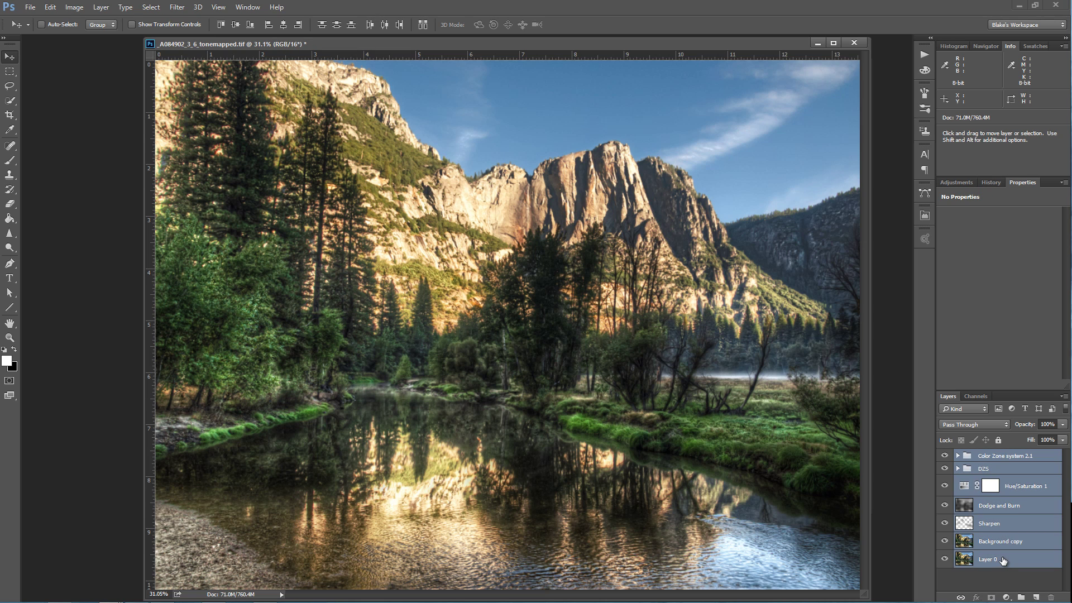
pyautogui.hotkey('ctrl', 'g')
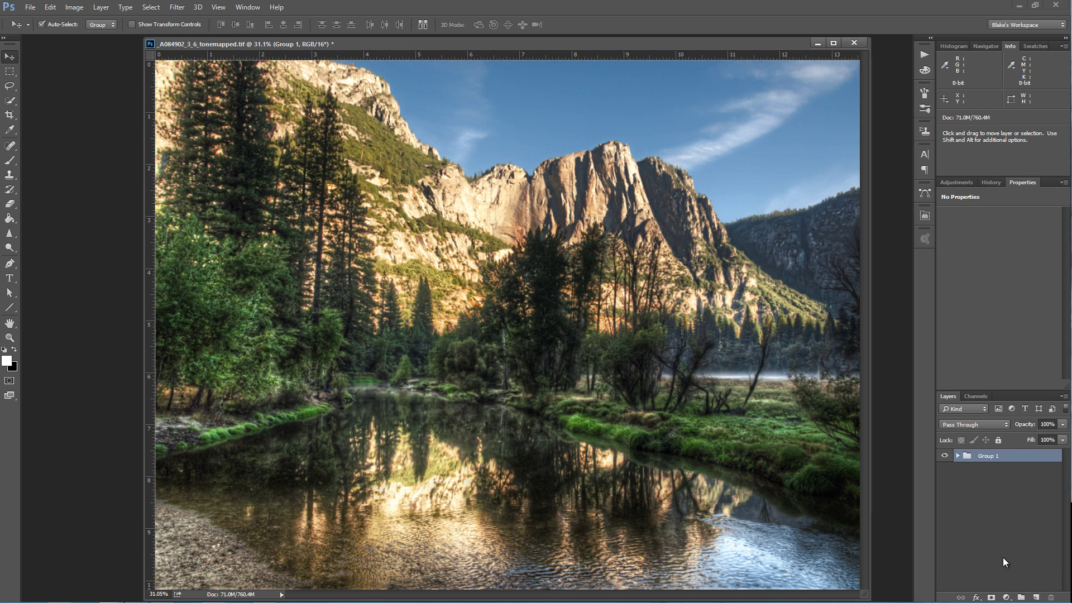
pyautogui.doubleClick(989, 458)
pyautogui.write('Work')
pyautogui.press('Return')
# - Stamp all visible content into a new layer above the Work group and check the group's contents
pyautogui.hotkey('ctrl', 'alt', 'shift', 'e')
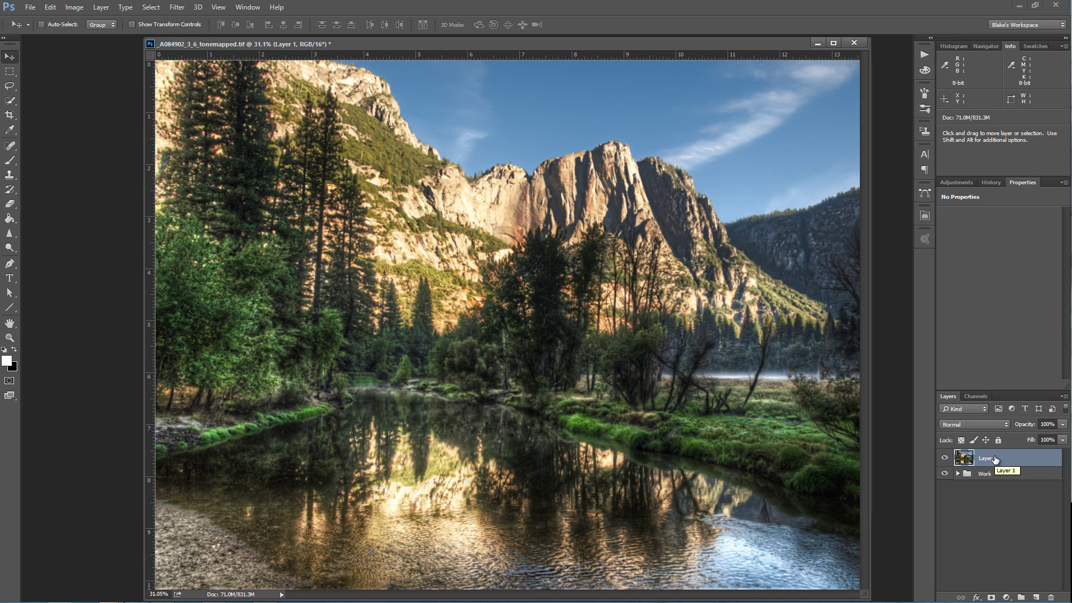
pyautogui.click(951, 474)
pyautogui.click(958, 473)
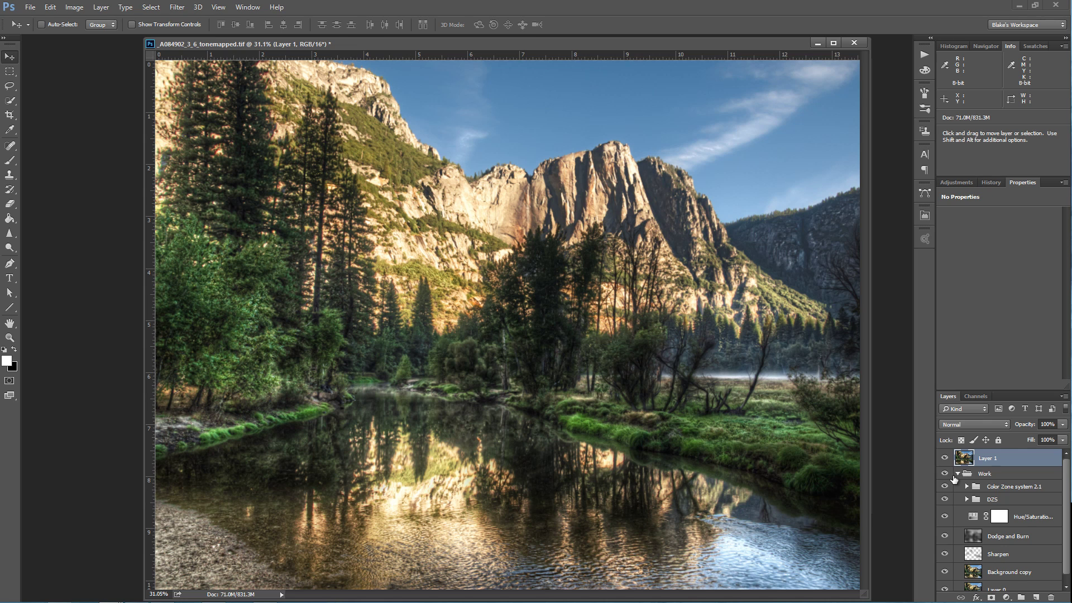
pyautogui.click(957, 473)
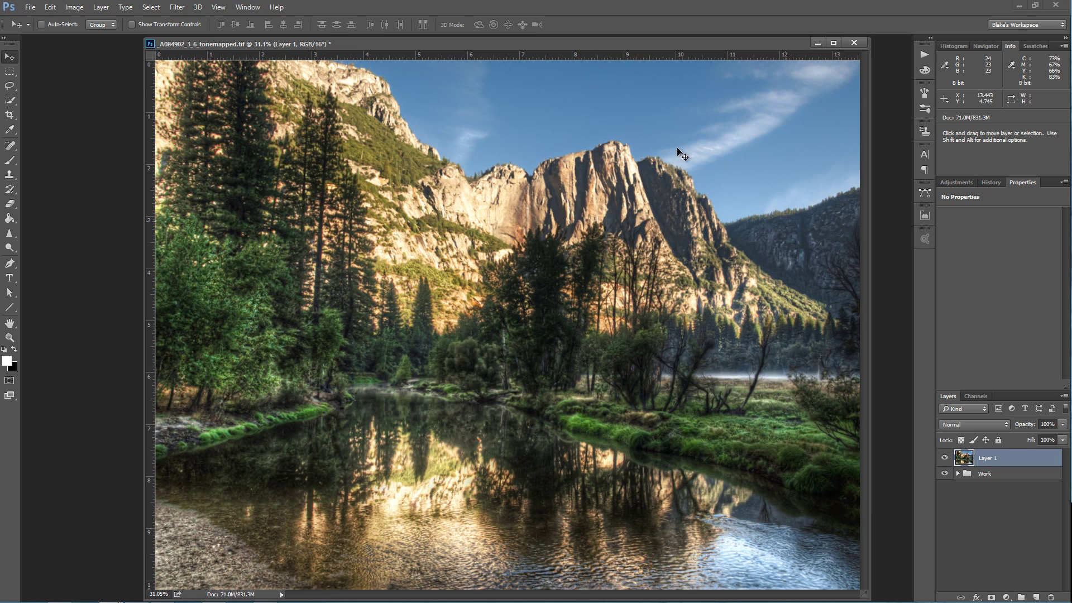
# - Select the whole sky on the stamped layer with the Quick Selection tool
pyautogui.click(11, 100)
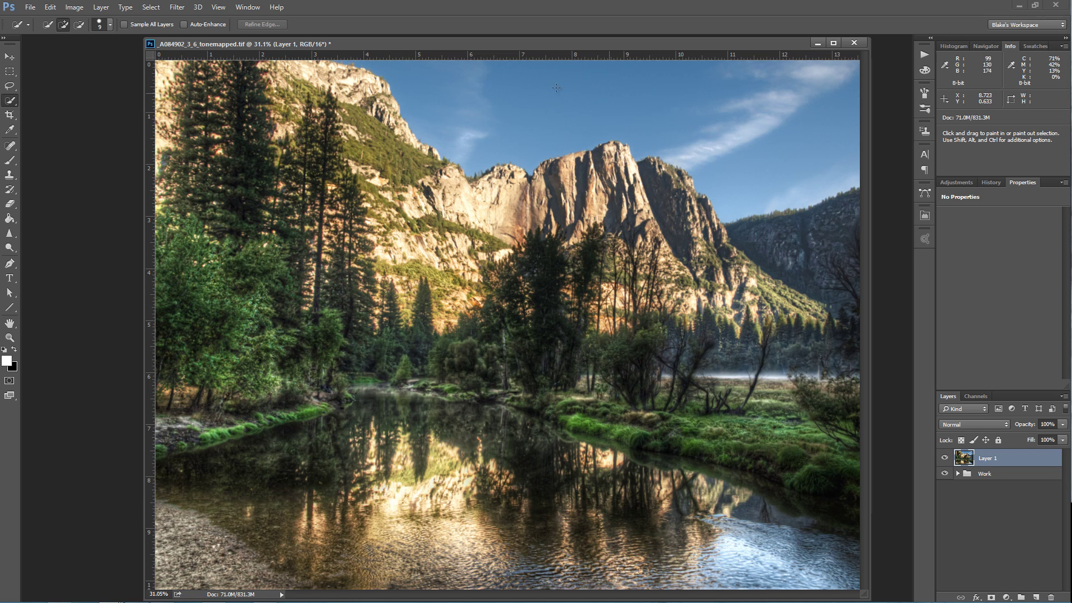
pyautogui.moveTo(556, 88); pyautogui.dragTo(510, 103)
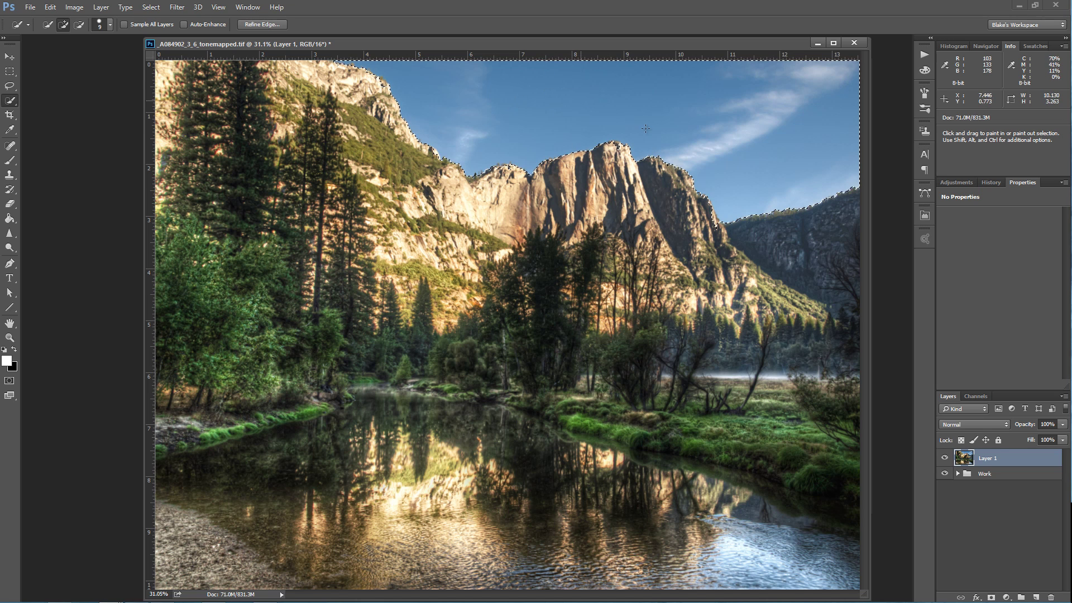
pyautogui.rightClick(10, 101)
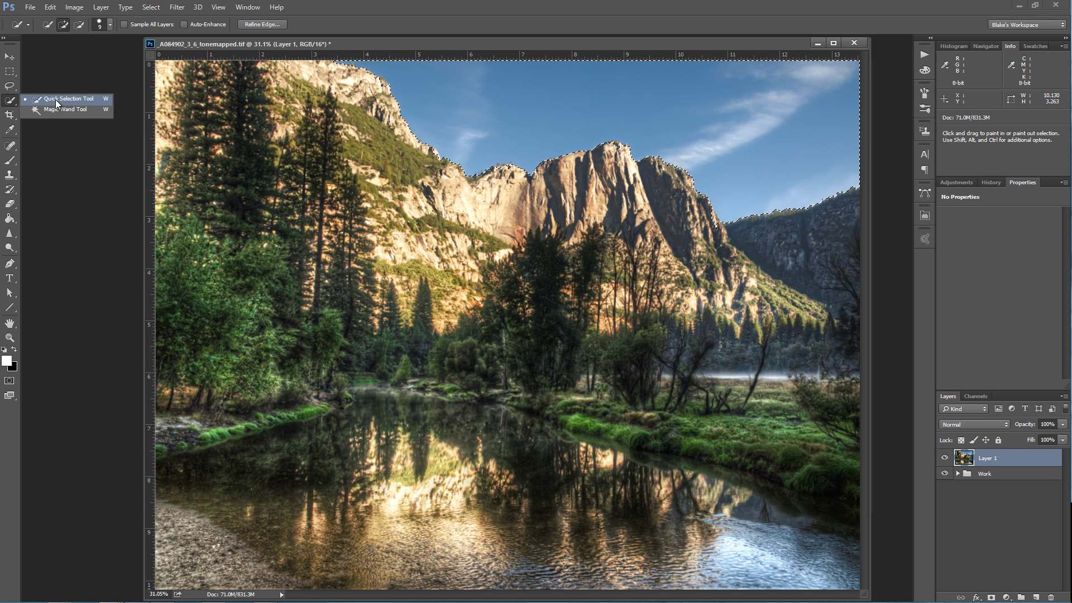
pyautogui.click(55, 99)
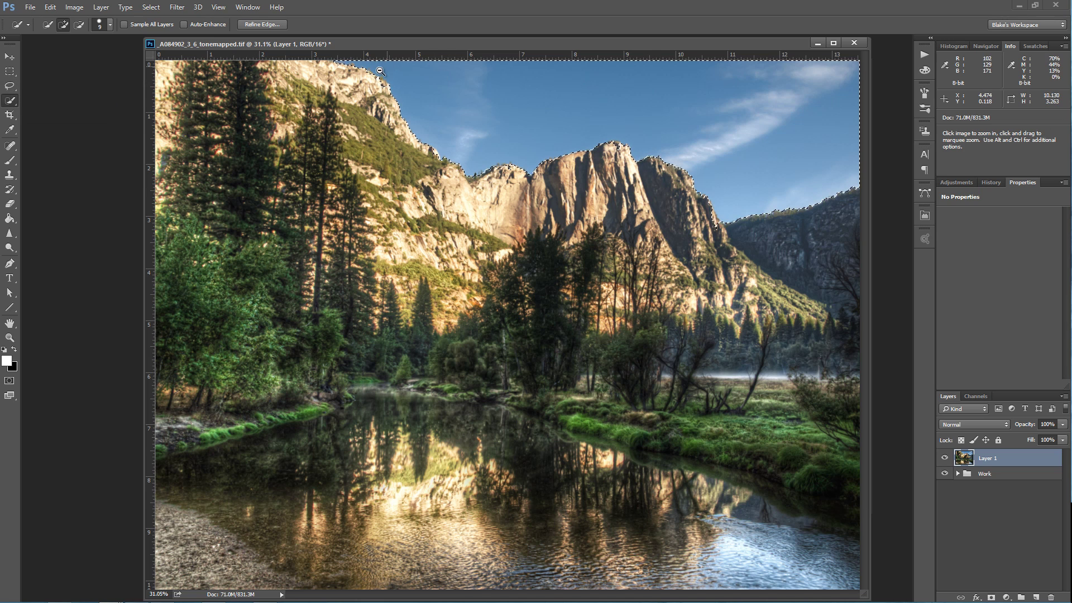
# - Subtract the rock along the upper edge of the left mountain slope from the sky selection
pyautogui.keyDown('ctrl'); pyautogui.click(427, 118); pyautogui.keyUp('ctrl')
pyautogui.keyDown('ctrl'); pyautogui.click(427, 119); pyautogui.keyUp('ctrl')
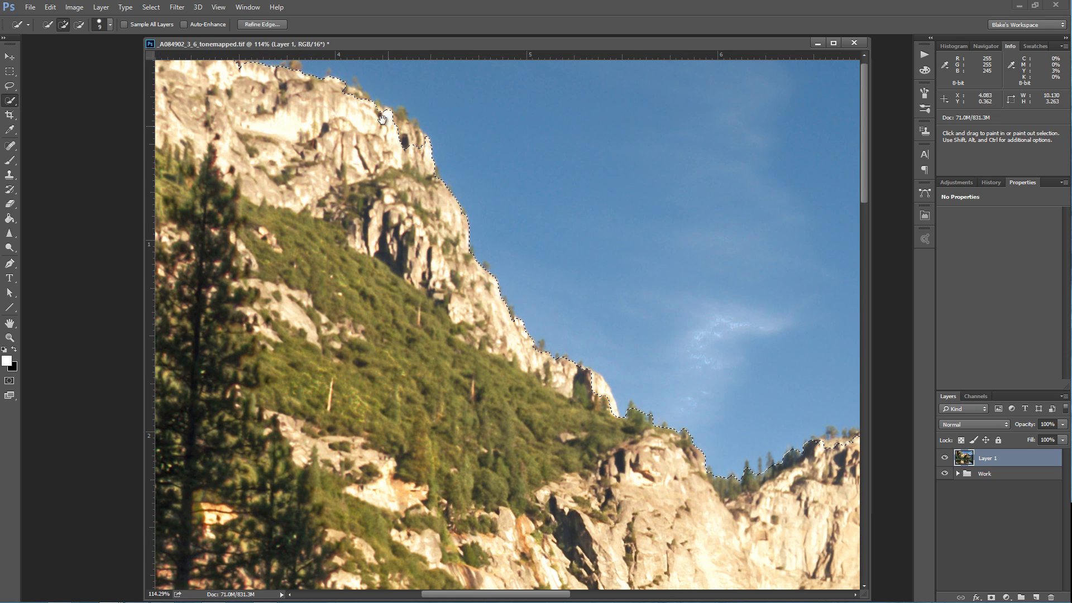
pyautogui.moveTo(417, 162); pyautogui.dragTo(469, 173)
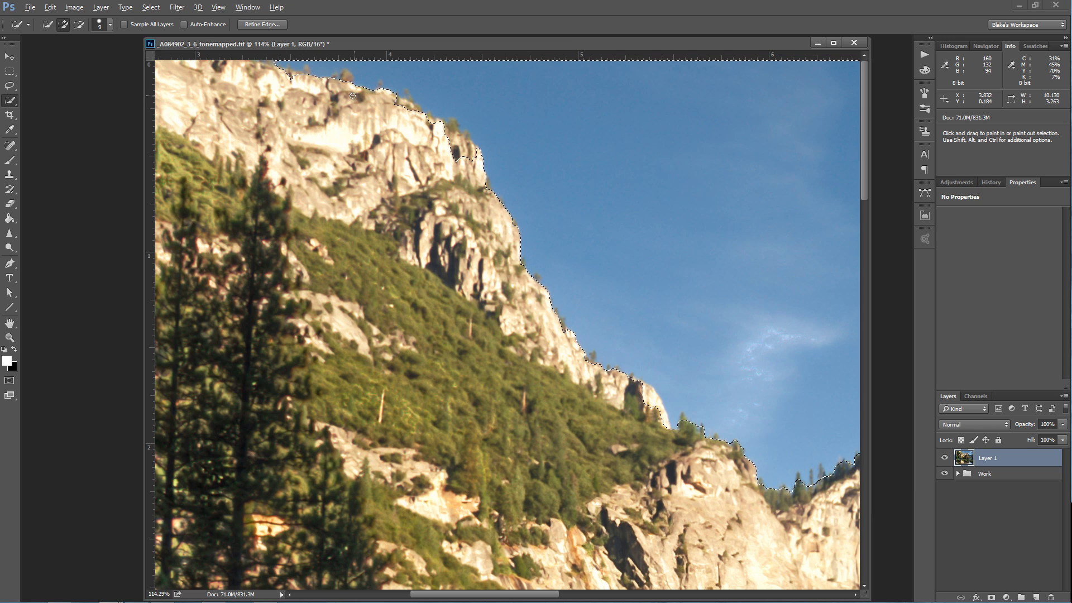
pyautogui.press('alt')
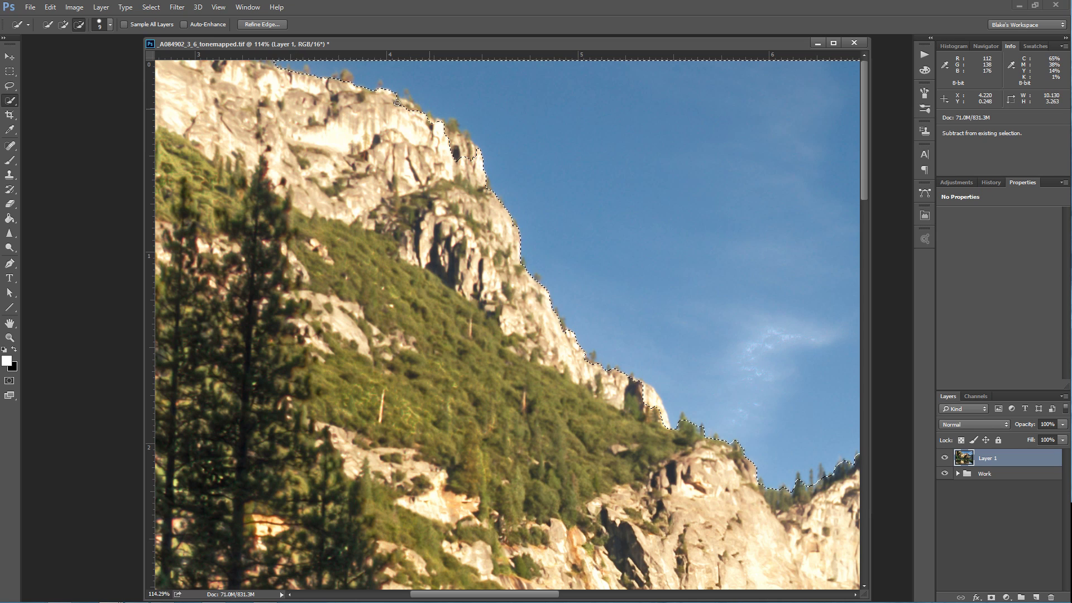
pyautogui.moveTo(420, 117); pyautogui.dragTo(470, 164)
# - Subtract the bright rock at the lower end of the left slope from the sky selection
pyautogui.moveTo(696, 444); pyautogui.dragTo(532, 367)
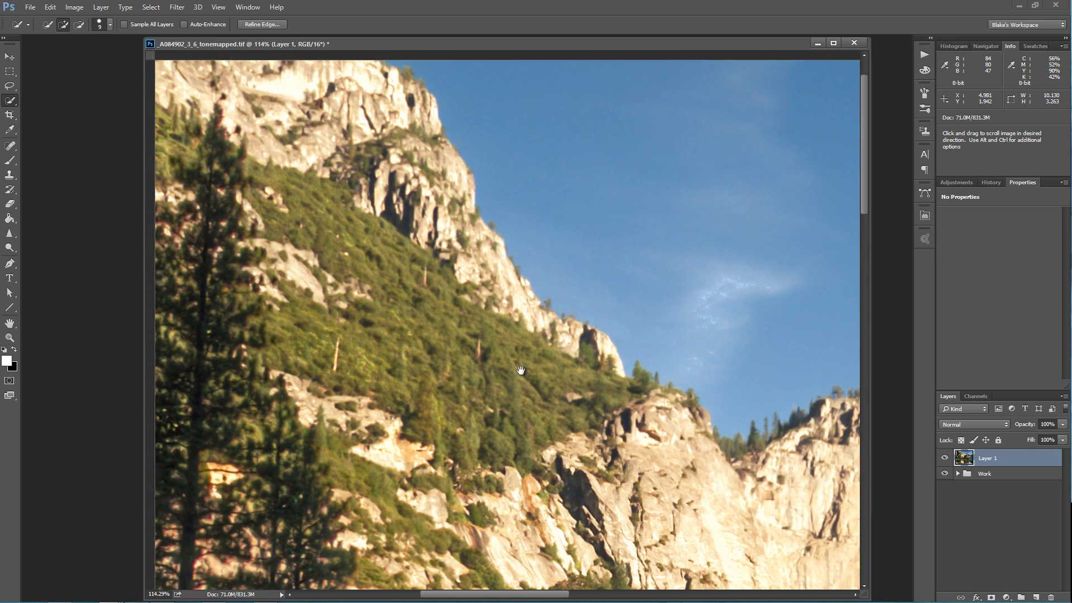
pyautogui.moveTo(521, 370); pyautogui.dragTo(604, 392)
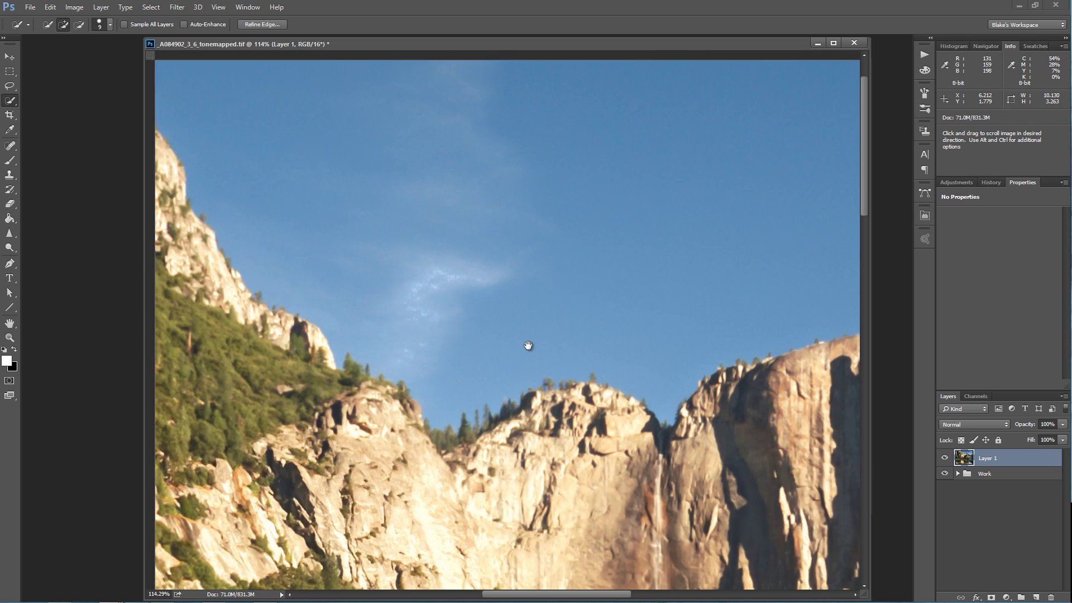
pyautogui.moveTo(528, 345)
pyautogui.mouseDown()
pyautogui.moveTo(391, 342)
pyautogui.moveTo(531, 356)
pyautogui.mouseUp()
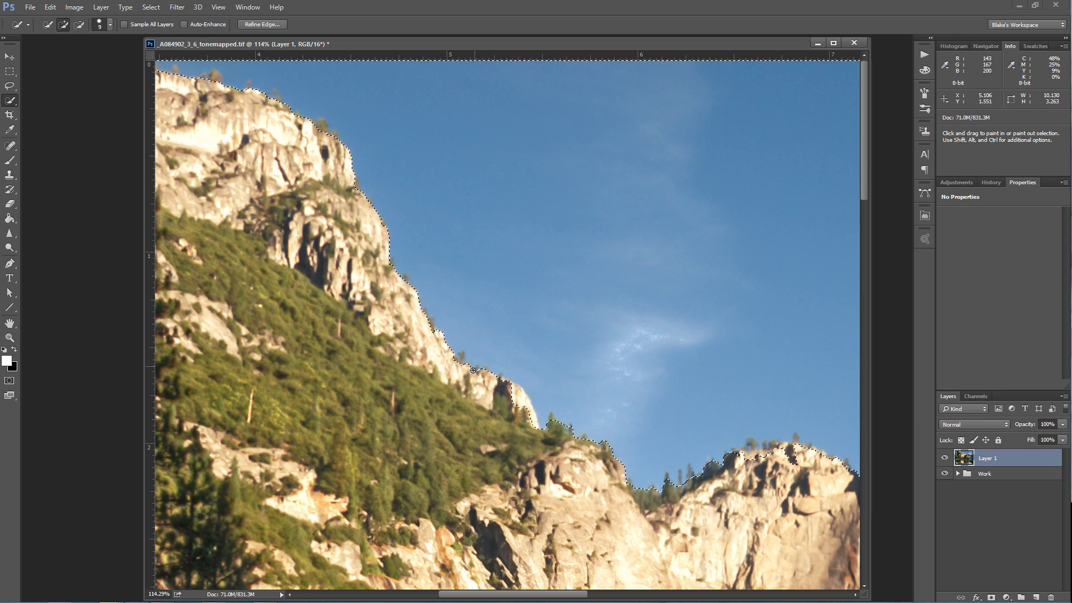
pyautogui.press('alt')
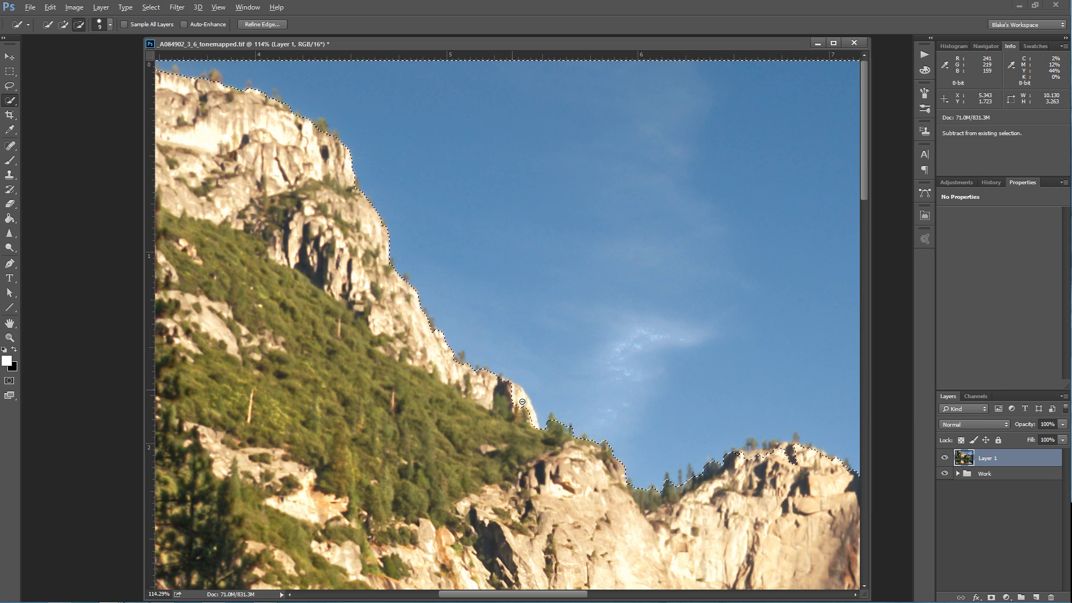
pyautogui.moveTo(522, 401); pyautogui.dragTo(539, 428)
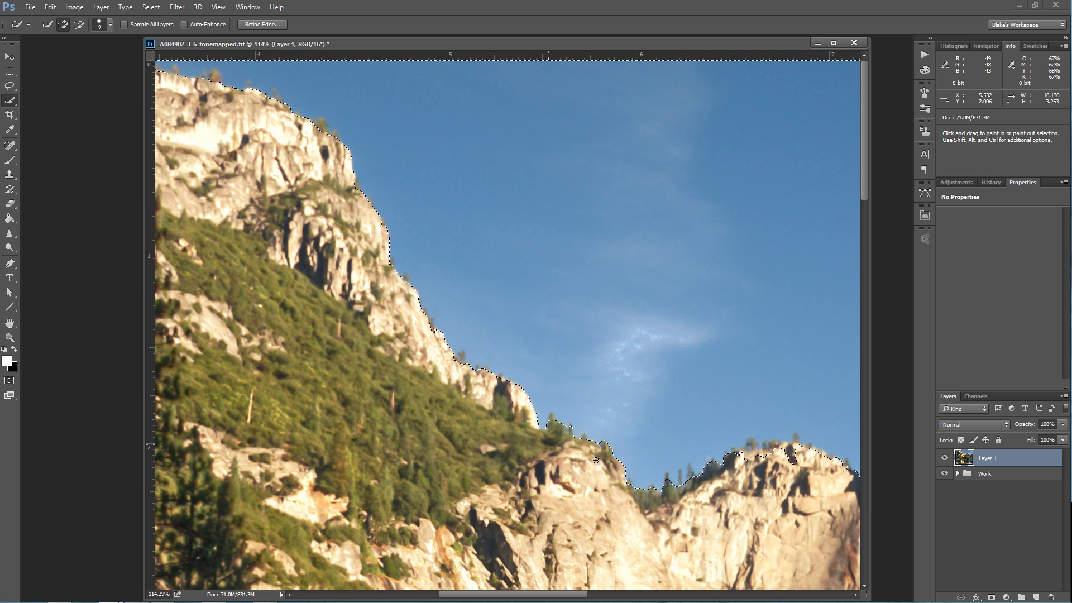
# - Subtract the rock at the top of the small middle peak from the sky selection
pyautogui.press('alt')
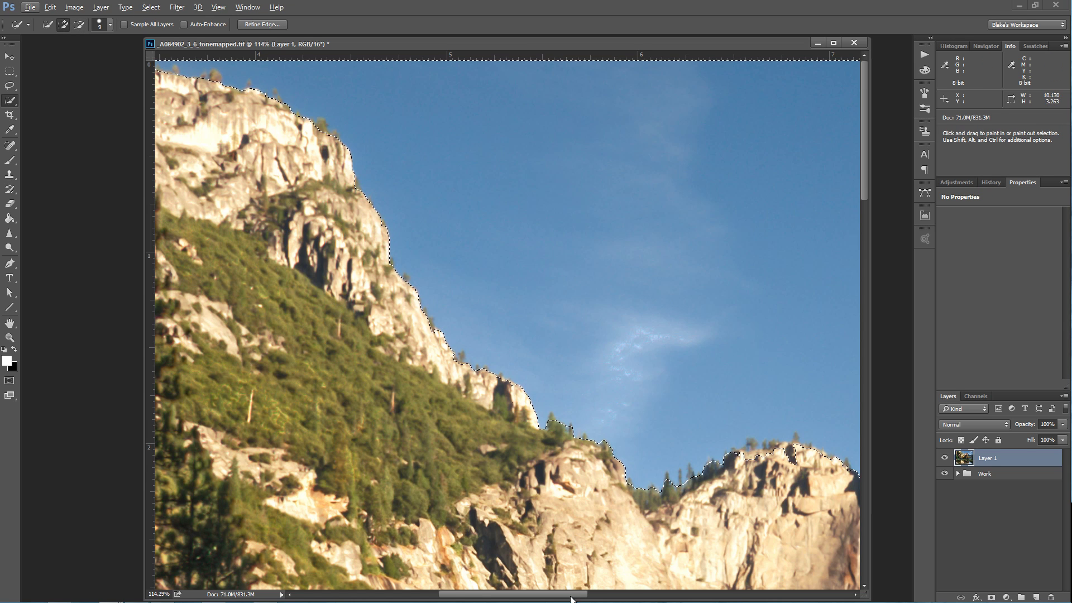
pyautogui.moveTo(571, 599); pyautogui.dragTo(617, 598)
pyautogui.press('alt')
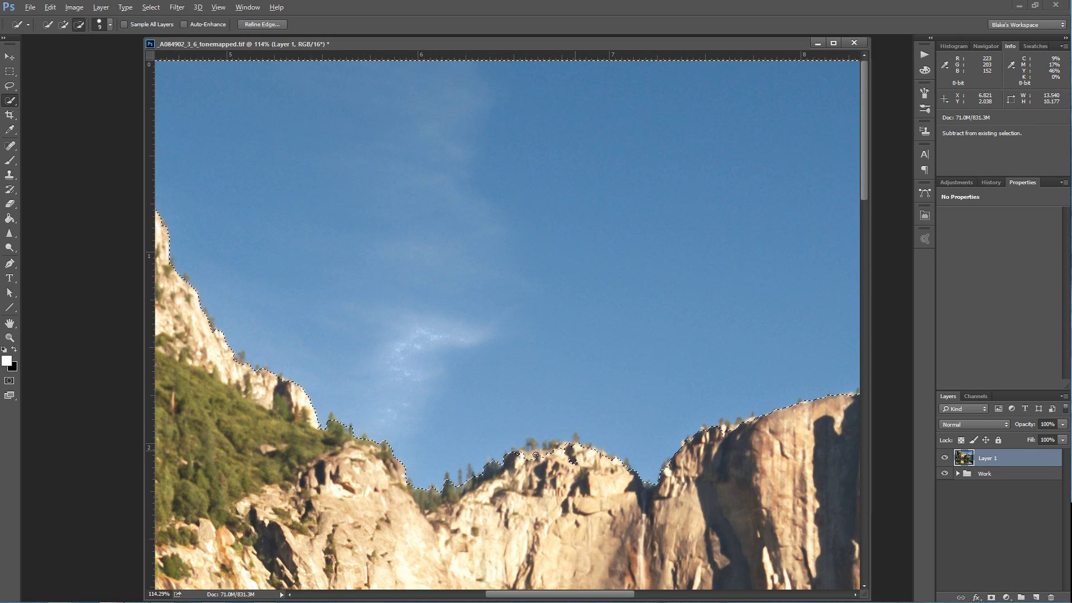
pyautogui.moveTo(535, 455)
pyautogui.mouseDown()
pyautogui.moveTo(563, 447)
pyautogui.moveTo(526, 459)
pyautogui.mouseUp()
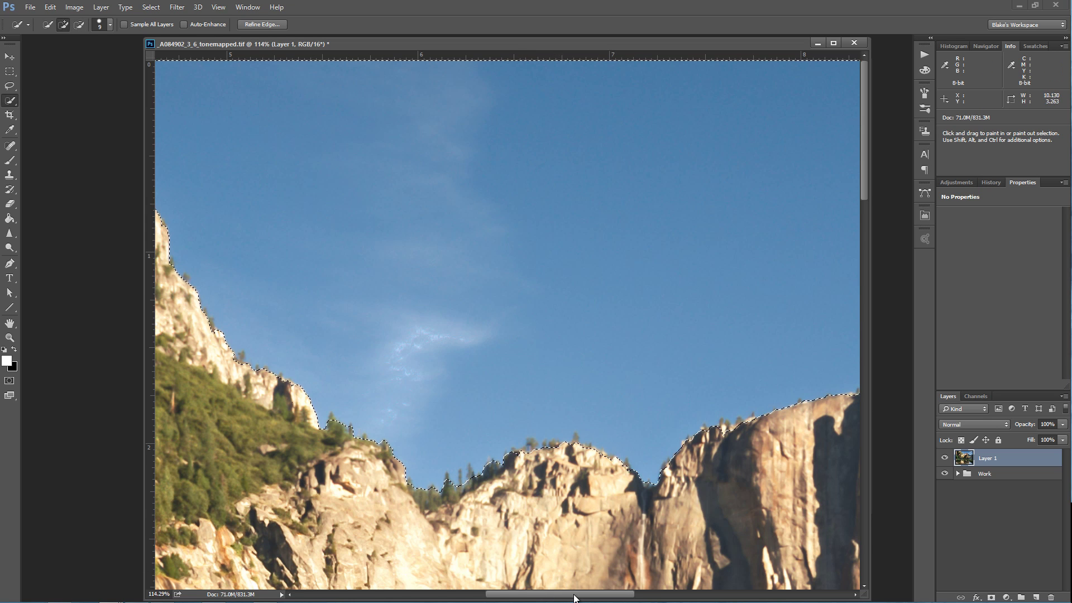
# - Refine the sky selection along the large cliff's rounded shoulder, subtracting the rock face from it
pyautogui.moveTo(575, 598); pyautogui.dragTo(607, 597)
pyautogui.press('alt')
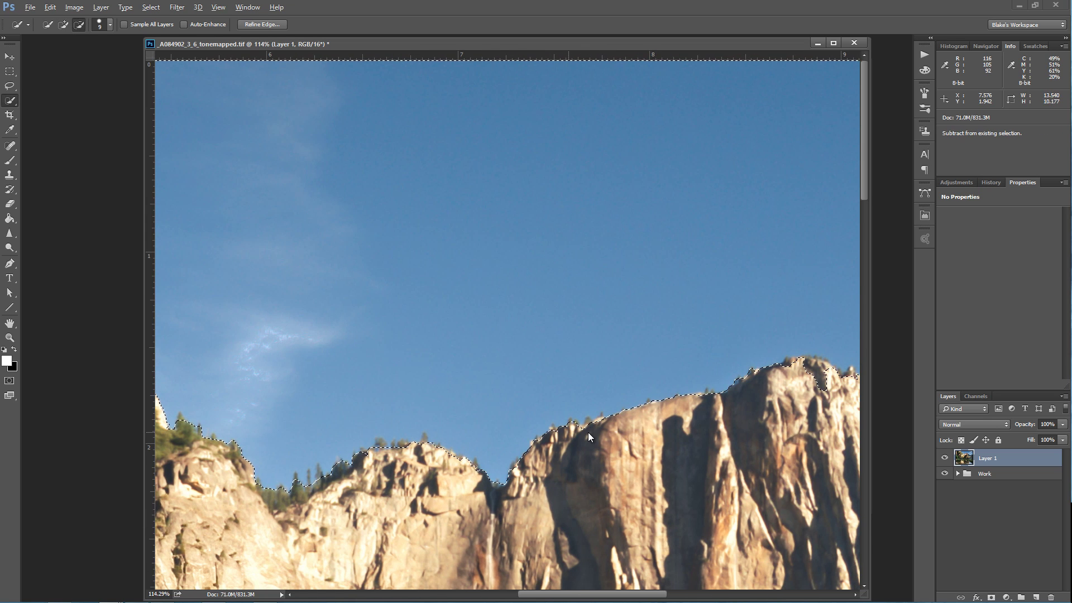
pyautogui.moveTo(587, 432)
pyautogui.mouseDown()
pyautogui.moveTo(620, 453)
pyautogui.moveTo(618, 480)
pyautogui.mouseUp()
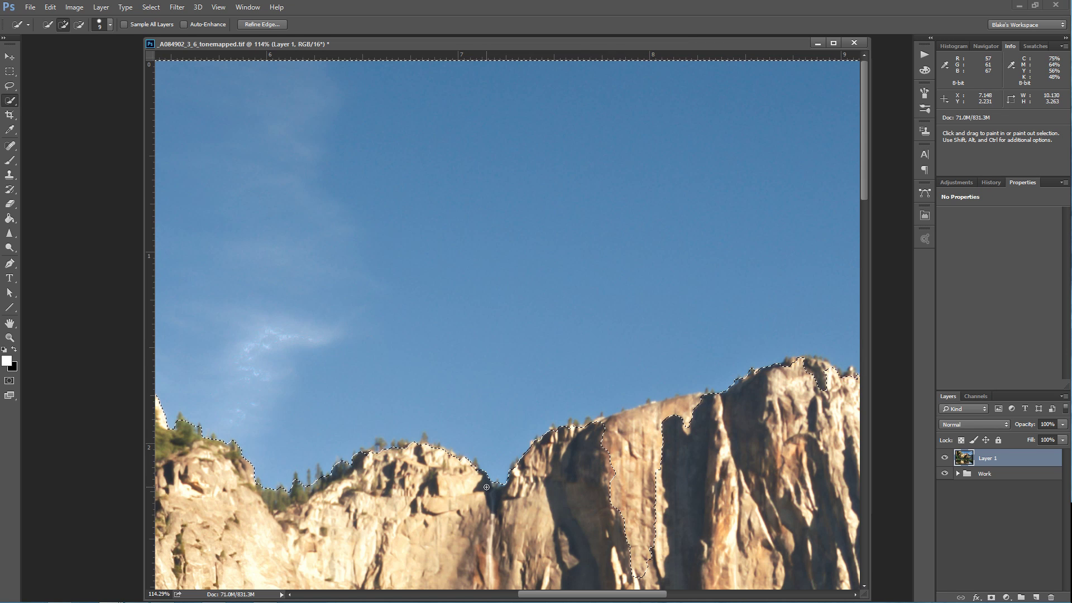
pyautogui.press('alt')
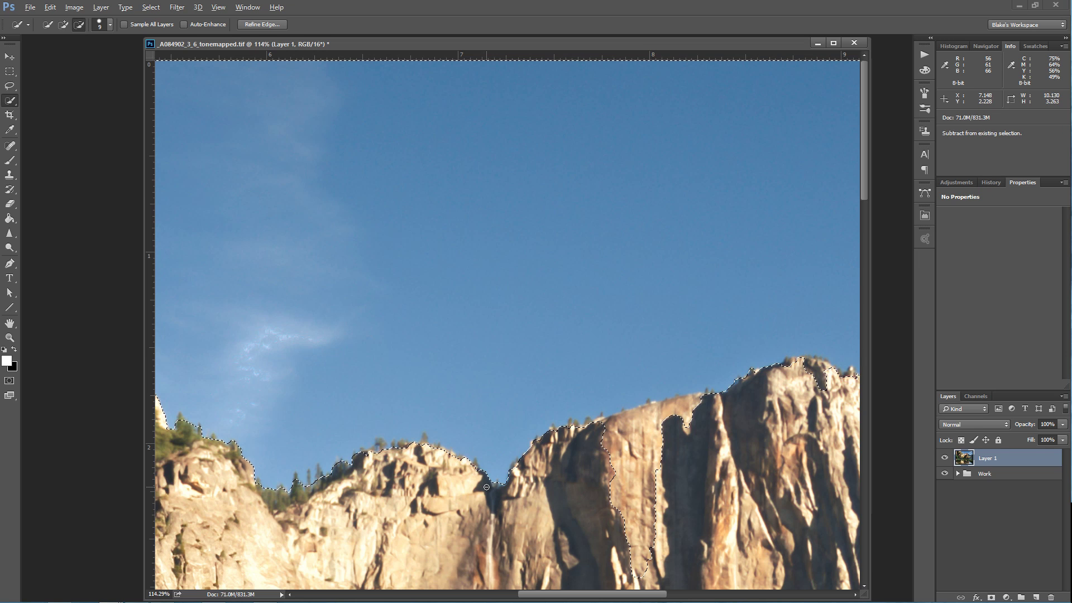
pyautogui.moveTo(650, 550)
pyautogui.mouseDown()
pyautogui.moveTo(615, 508)
pyautogui.moveTo(604, 441)
pyautogui.moveTo(688, 418)
pyautogui.moveTo(661, 447)
pyautogui.moveTo(636, 552)
pyautogui.moveTo(617, 469)
pyautogui.moveTo(624, 449)
pyautogui.mouseUp()
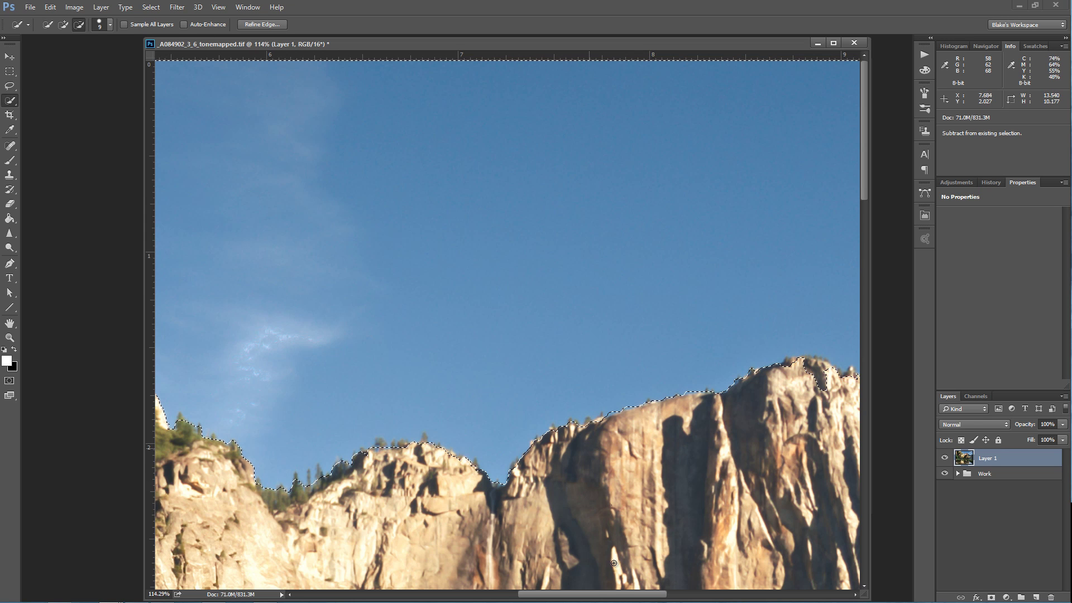
# - Subtract the dark rock notch at the summit of the highest cliff from the sky selection
pyautogui.moveTo(566, 518); pyautogui.dragTo(244, 490)
pyautogui.press('alt')
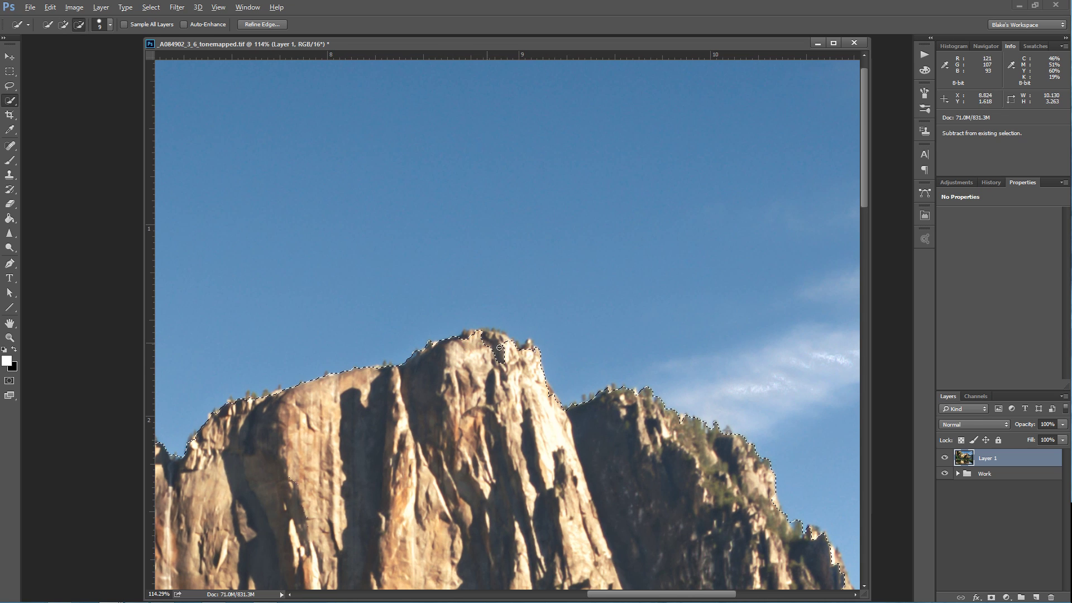
pyautogui.moveTo(478, 341)
pyautogui.mouseDown()
pyautogui.moveTo(499, 349)
pyautogui.moveTo(467, 338)
pyautogui.moveTo(499, 345)
pyautogui.mouseUp()
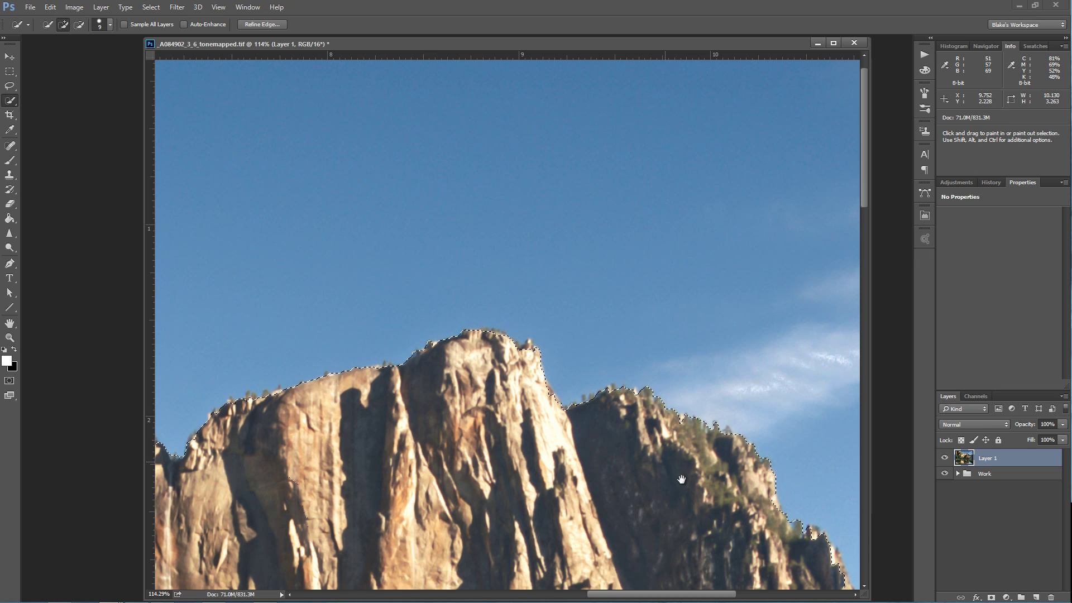
# - Subtract the strip of rock on the dark cliff's descending right edge from the sky selection
pyautogui.scroll(-3, 681, 479)
pyautogui.hscroll(5, 682, 479)
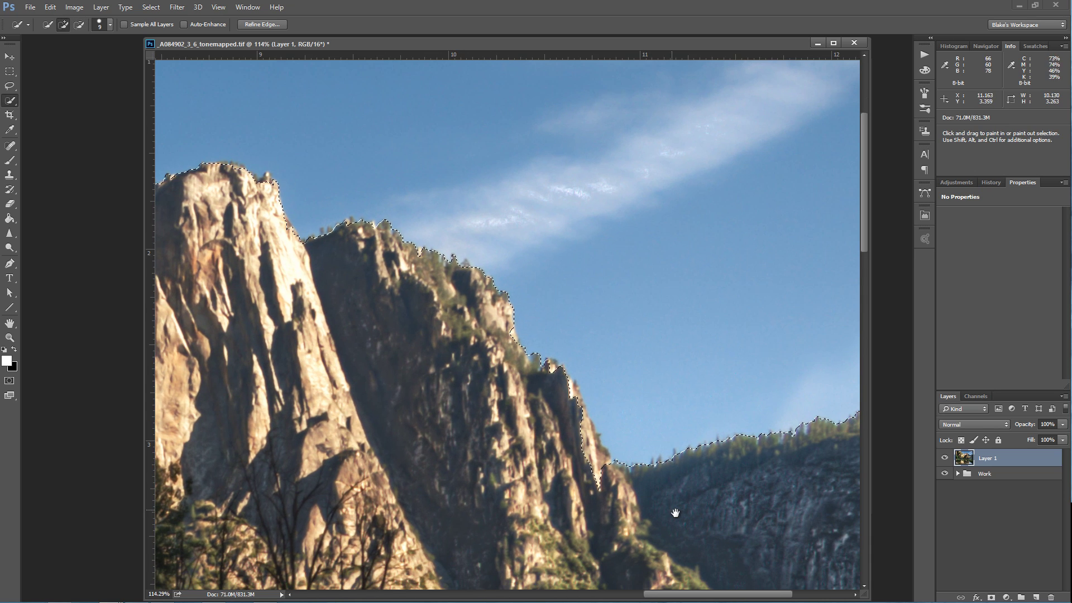
pyautogui.moveTo(660, 510); pyautogui.dragTo(595, 481)
pyautogui.press('alt')
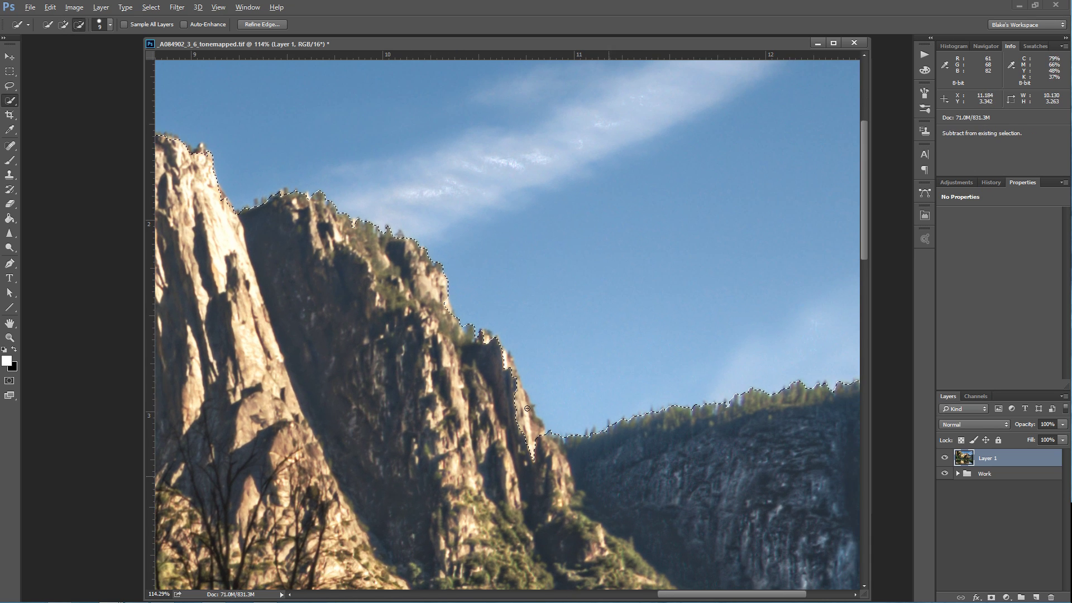
pyautogui.moveTo(527, 408); pyautogui.dragTo(522, 416)
pyautogui.moveTo(511, 381)
pyautogui.mouseDown()
pyautogui.moveTo(492, 341)
pyautogui.moveTo(505, 343)
pyautogui.moveTo(512, 366)
pyautogui.mouseUp()
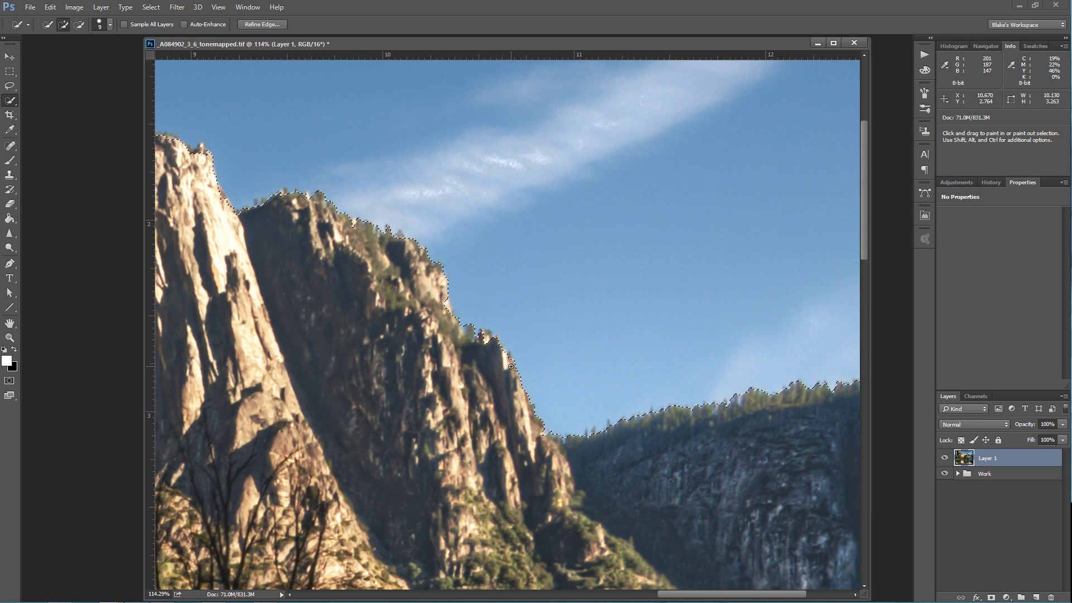
# - Examine the edge of the sky selection up close along the cliff ridgeline and across the whole photo
pyautogui.press('ctrl')
pyautogui.hotkey('ctrl', 'space')
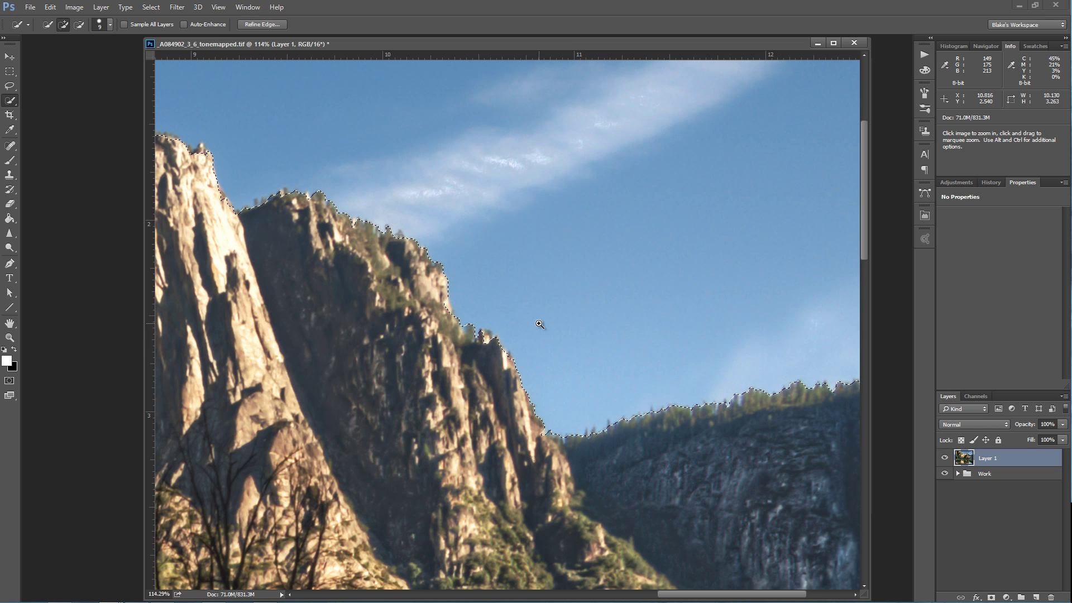
pyautogui.rightClick(565, 313)
pyautogui.click(578, 317)
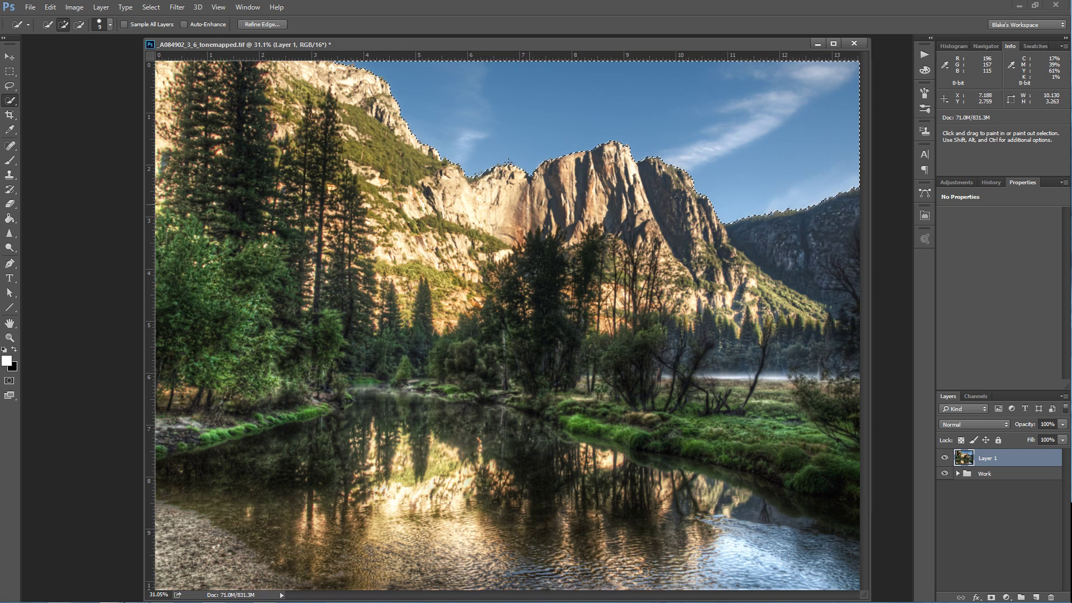
pyautogui.hotkey('ctrl', 'space')
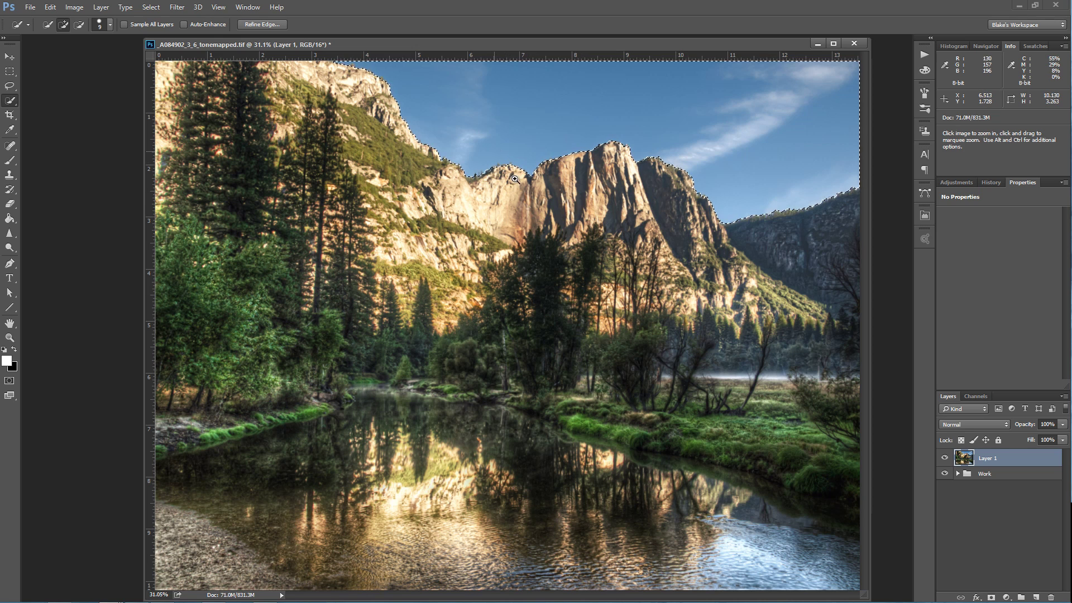
pyautogui.moveTo(515, 178); pyautogui.dragTo(589, 245)
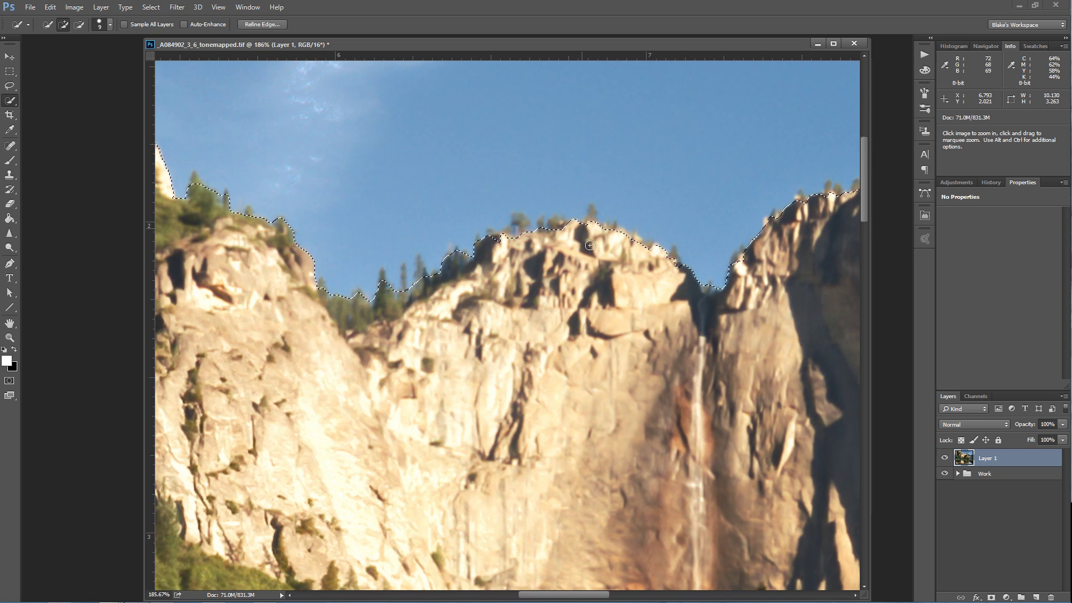
pyautogui.moveTo(709, 276); pyautogui.dragTo(490, 283)
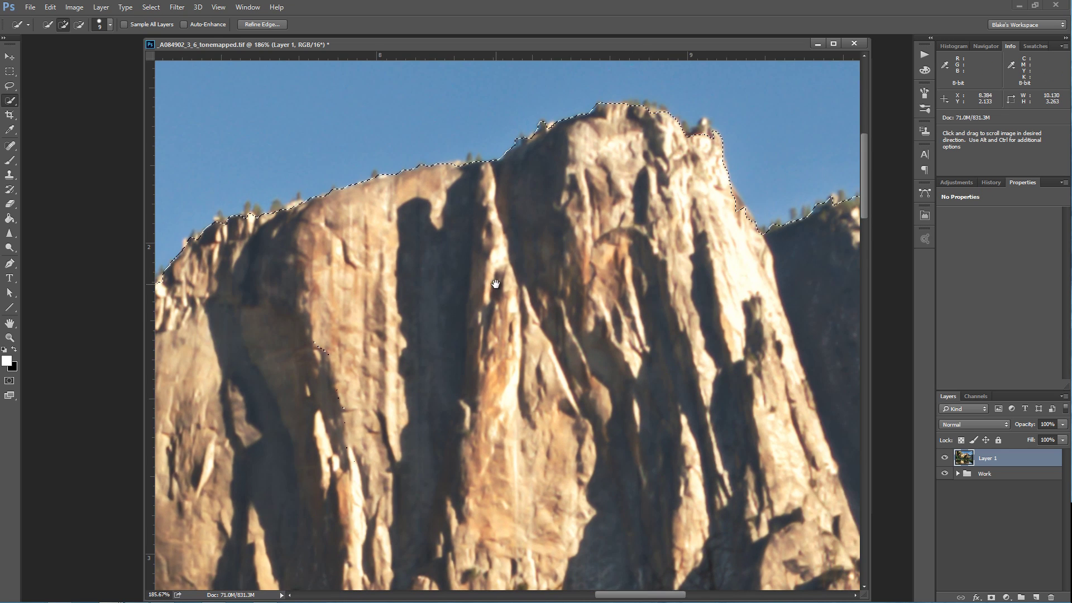
pyautogui.rightClick(522, 273)
pyautogui.click(527, 279)
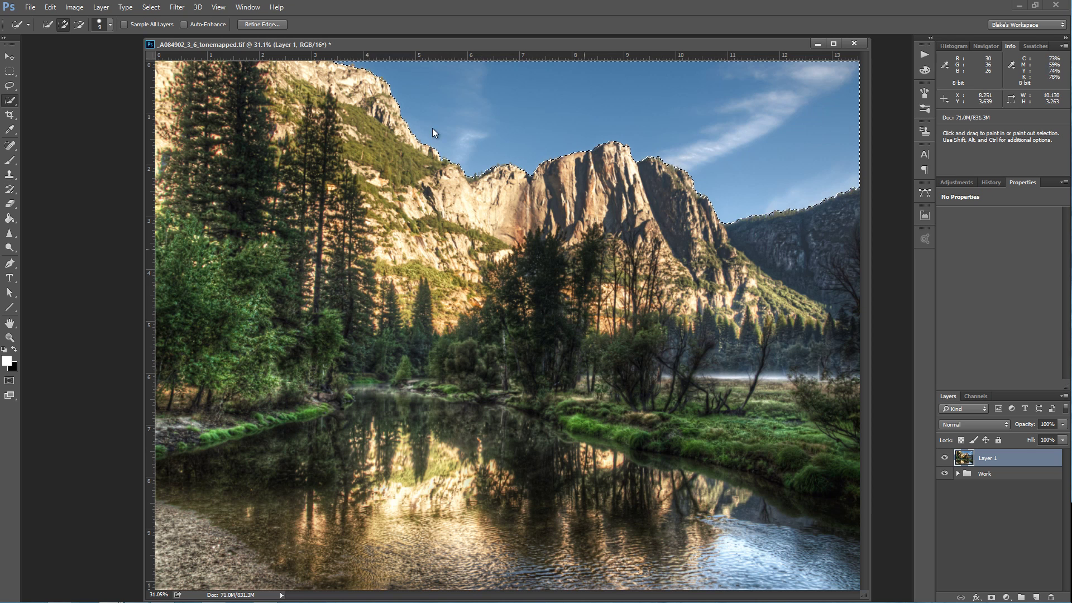
# - Open Refine Edge for the sky selection and brush along the whole ridgeline with a size 90 refine radius brush
pyautogui.click(272, 24)
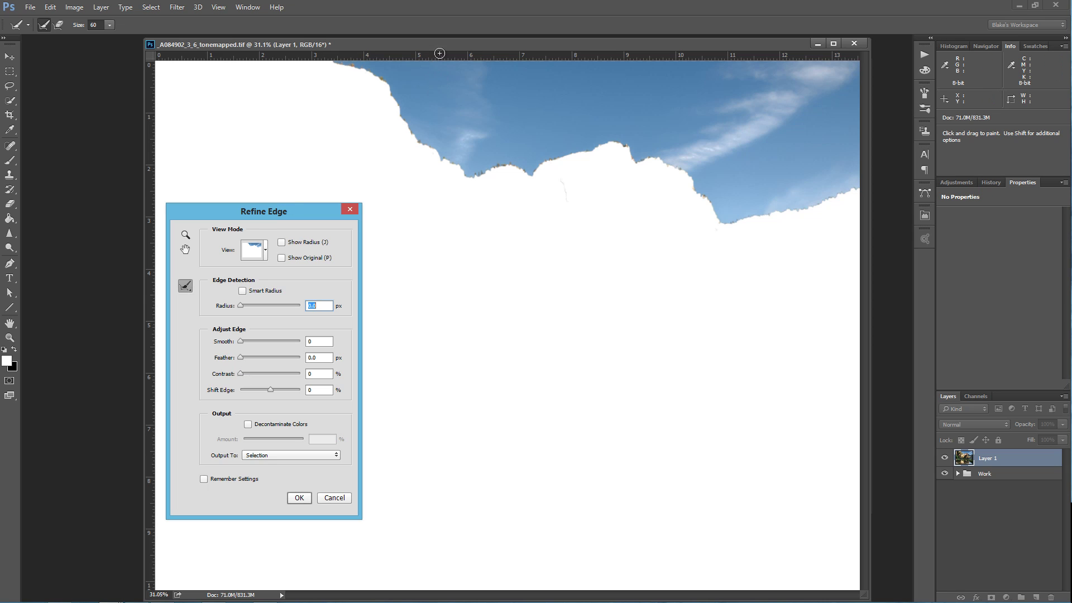
pyautogui.press(']')
pyautogui.press(']')
pyautogui.press(']')
pyautogui.moveTo(342, 63)
pyautogui.mouseDown()
pyautogui.moveTo(386, 77)
pyautogui.moveTo(422, 144)
pyautogui.moveTo(466, 171)
pyautogui.moveTo(532, 168)
pyautogui.moveTo(571, 148)
pyautogui.moveTo(561, 147)
pyautogui.moveTo(559, 158)
pyautogui.moveTo(629, 138)
pyautogui.moveTo(650, 148)
pyautogui.moveTo(629, 142)
pyautogui.moveTo(639, 160)
pyautogui.moveTo(650, 151)
pyautogui.moveTo(683, 164)
pyautogui.moveTo(726, 219)
pyautogui.moveTo(855, 179)
pyautogui.mouseUp()
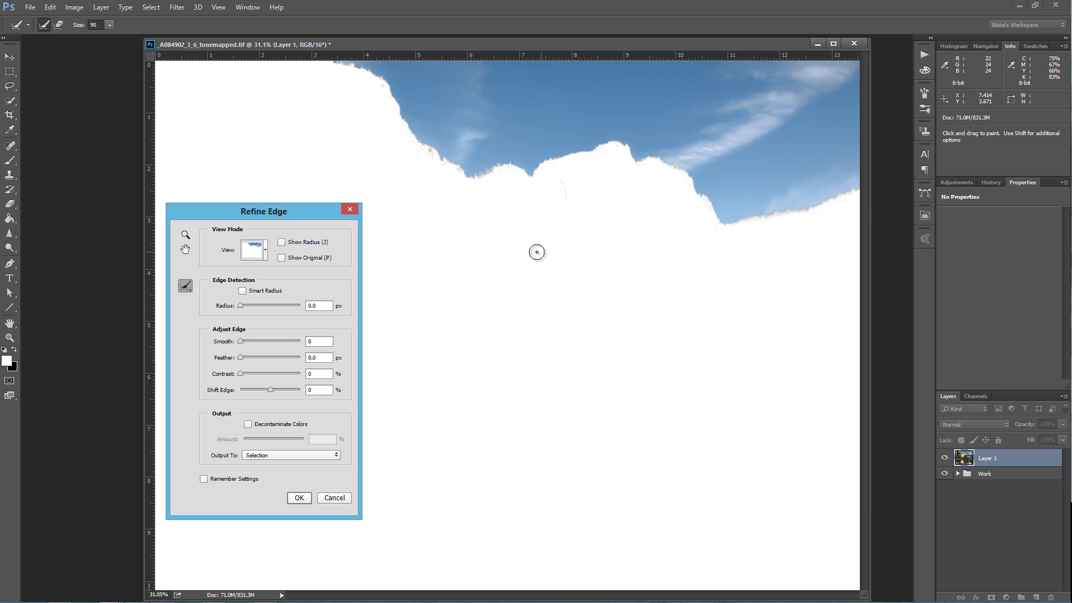
# - Add a slight feather to the sky selection and apply the edge refinement
pyautogui.click(244, 361)
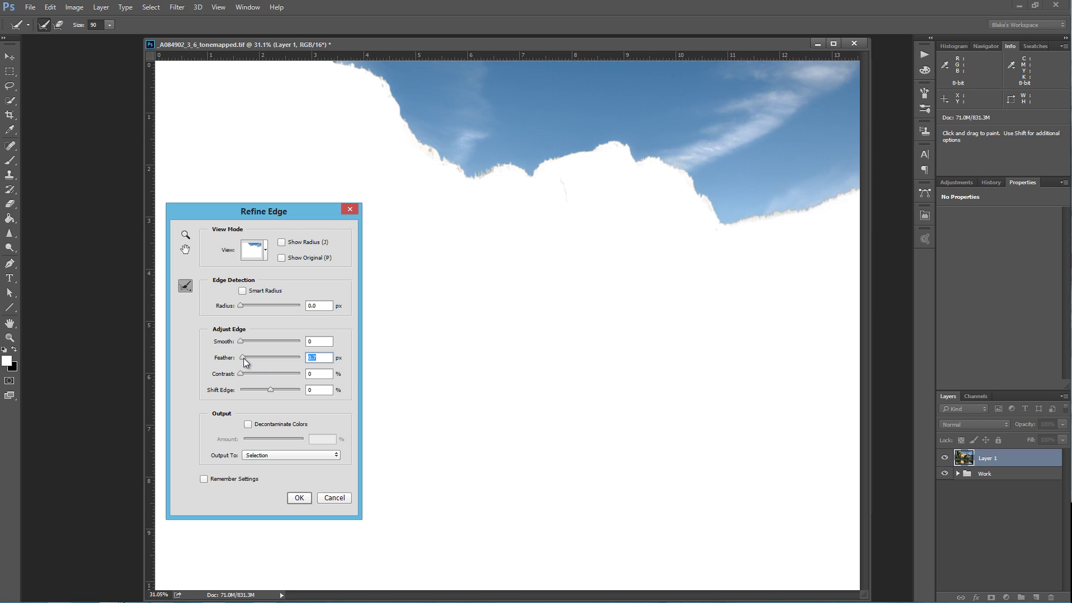
pyautogui.press('Up')
pyautogui.press('Up')
pyautogui.press('Up')
pyautogui.click(299, 498)
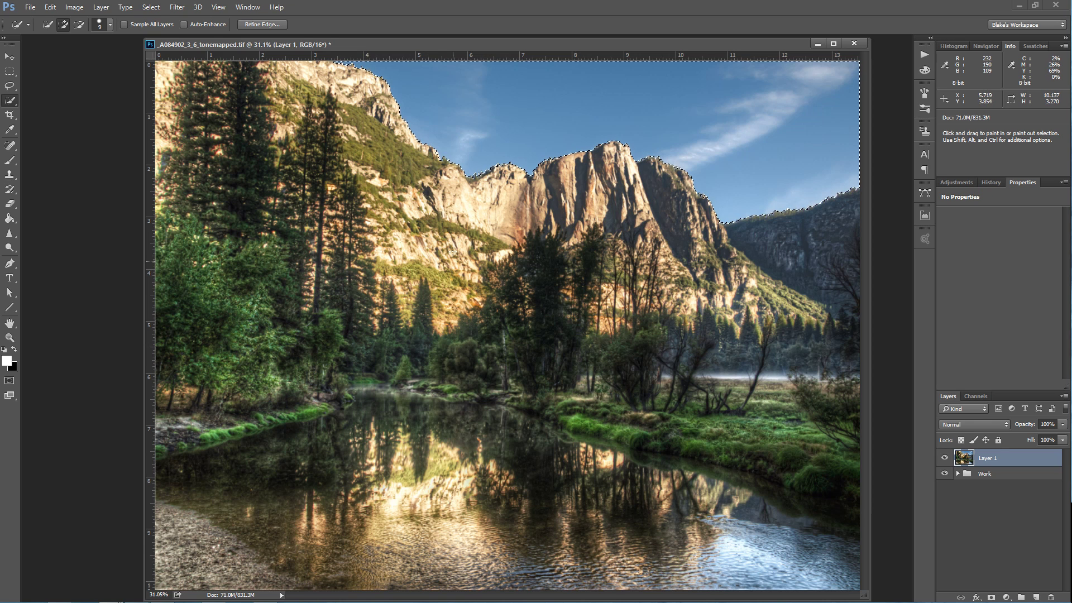
# - Mask the sky out of Layer 1 with an inverted layer mask made from the selection, and hide the Work group
pyautogui.click(992, 597)
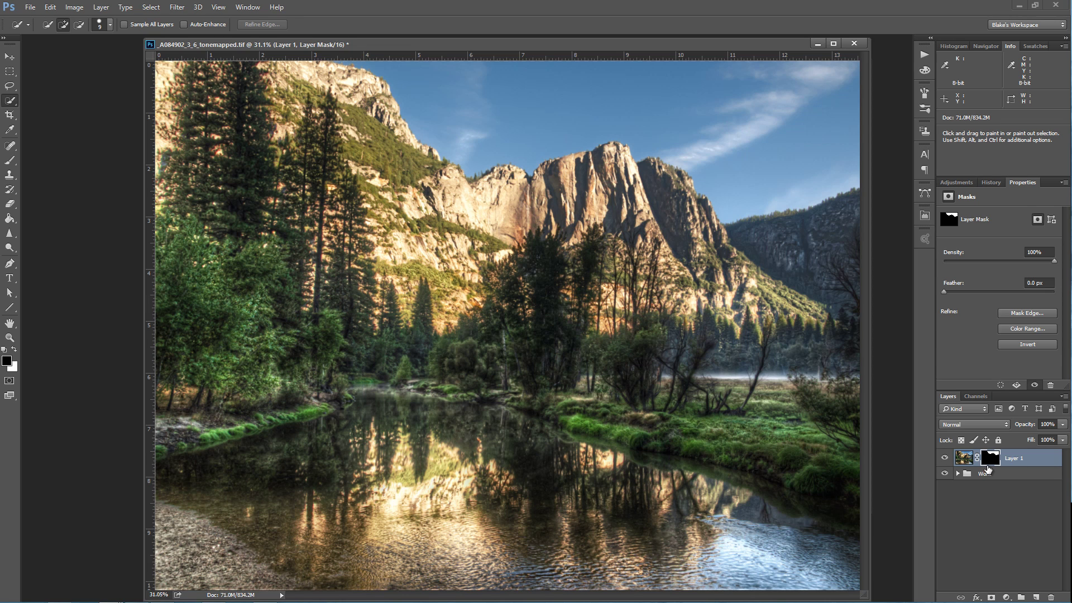
pyautogui.click(944, 474)
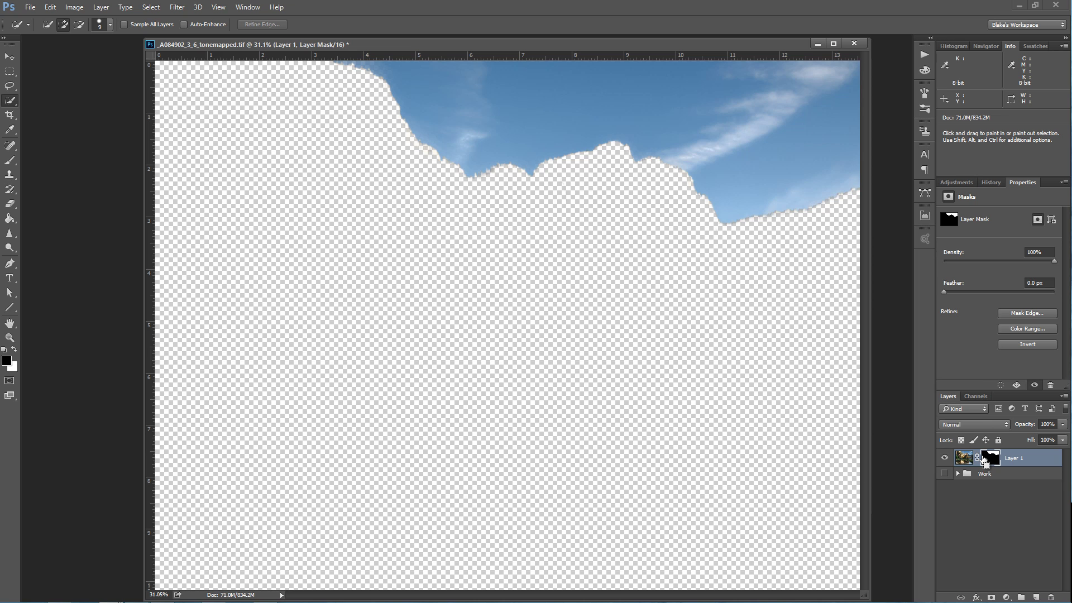
pyautogui.hotkey('ctrl', 'i')
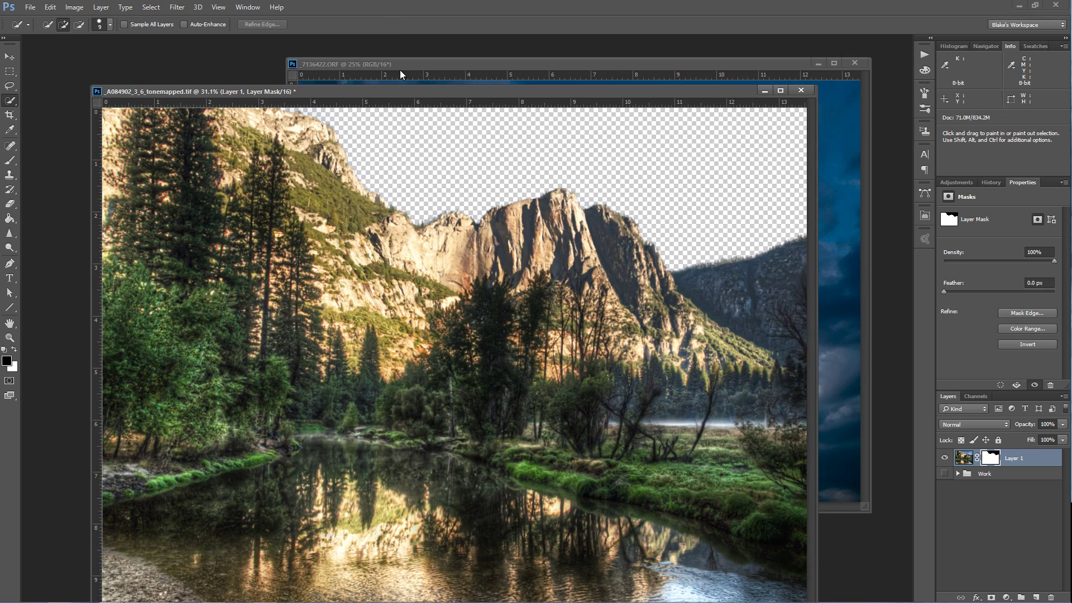
# - Copy the cloud photo from _7136422.ORF into the Yosemite document as a new layer covering the sky area
pyautogui.click(427, 59)
pyautogui.moveTo(426, 58); pyautogui.dragTo(388, 51)
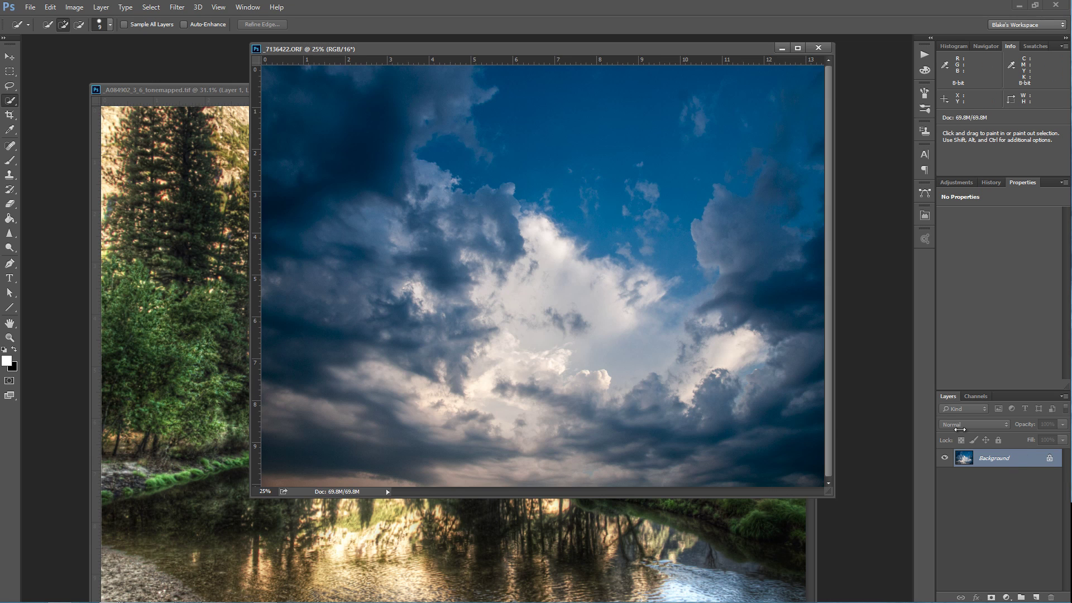
pyautogui.press('v')
pyautogui.moveTo(666, 317)
pyautogui.mouseDown()
pyautogui.moveTo(166, 296)
pyautogui.moveTo(249, 376)
pyautogui.mouseUp()
pyautogui.moveTo(182, 363); pyautogui.dragTo(755, 392)
pyautogui.moveTo(540, 266); pyautogui.dragTo(564, 294)
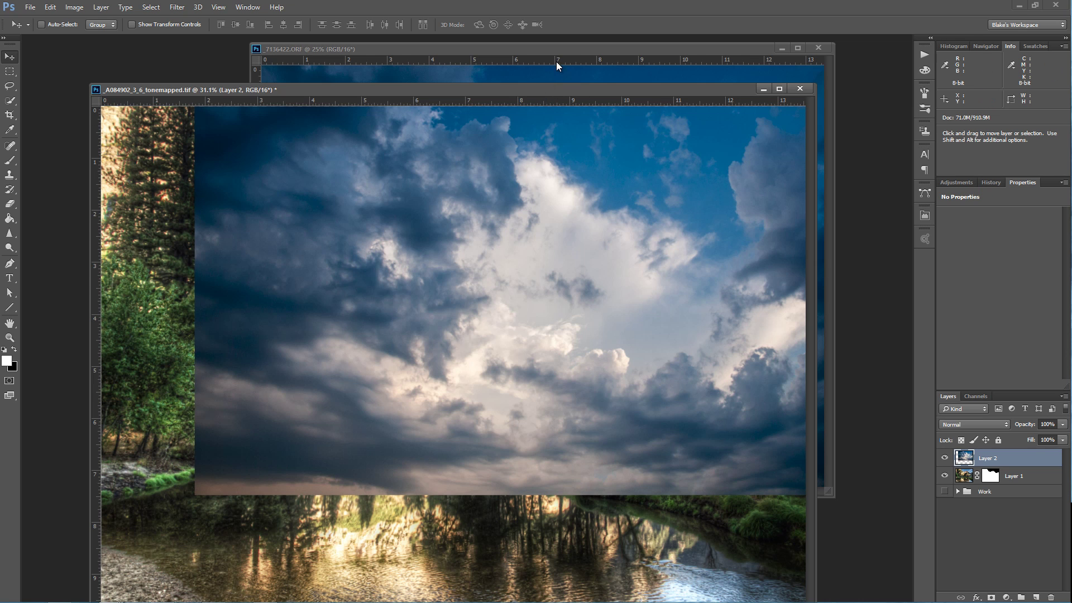
pyautogui.moveTo(556, 89); pyautogui.dragTo(571, 44)
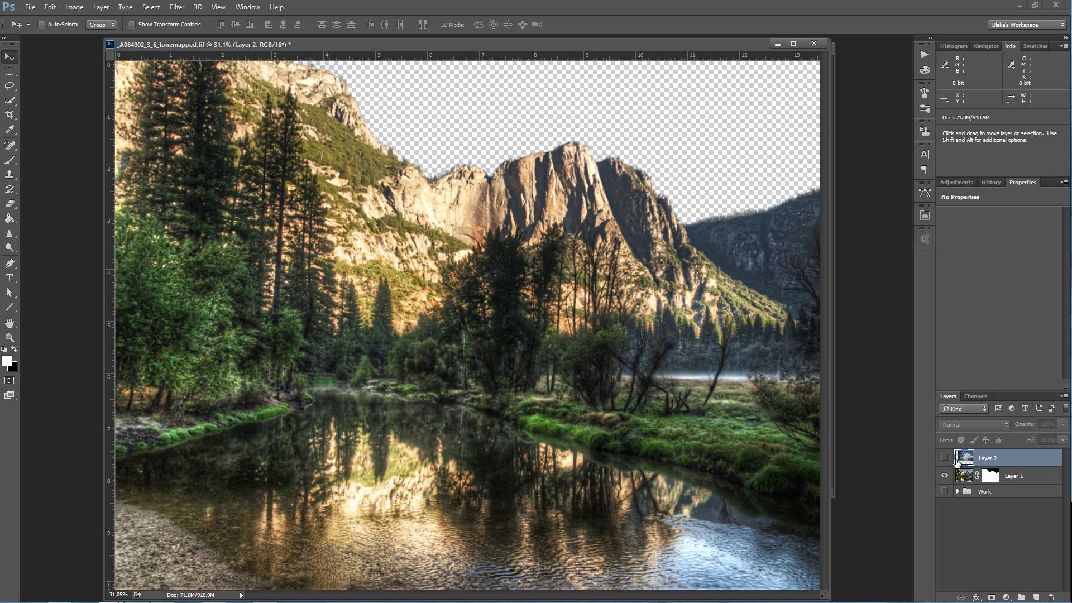
# - Place the cloud layer beneath masked Layer 1 and reposition it so the bright clouds sit behind the cliffs
pyautogui.click(944, 458)
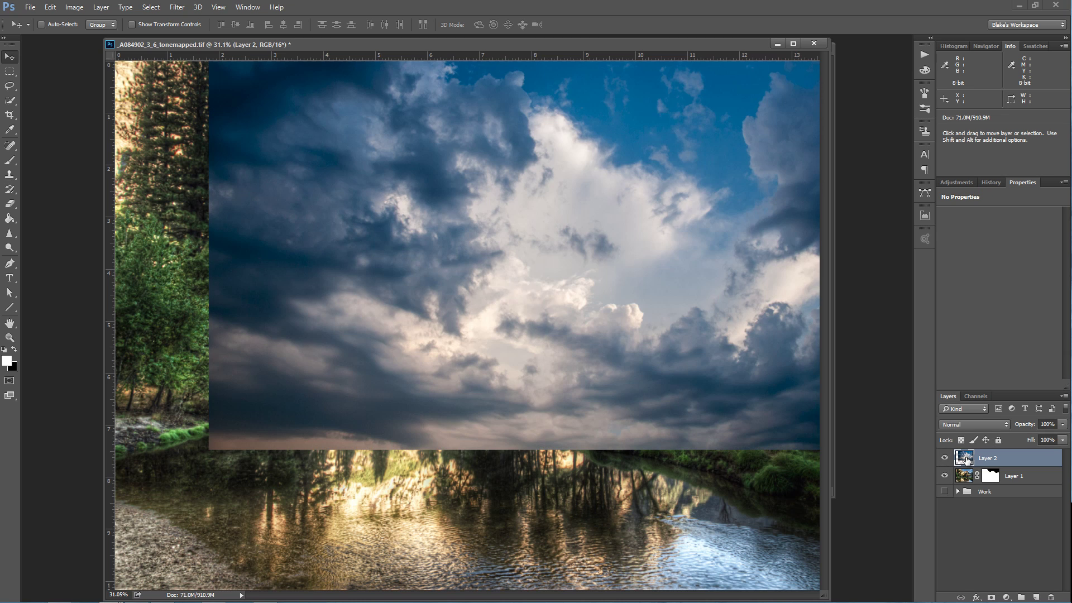
pyautogui.moveTo(964, 458); pyautogui.dragTo(956, 487)
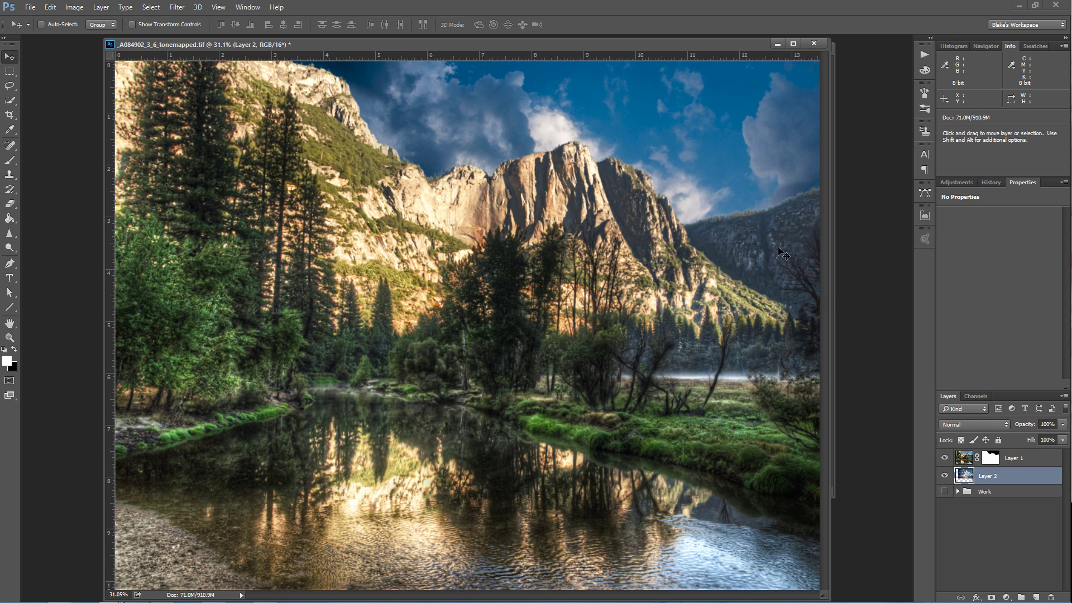
pyautogui.moveTo(737, 189); pyautogui.dragTo(778, 148)
pyautogui.moveTo(691, 139); pyautogui.dragTo(695, 164)
pyautogui.moveTo(755, 149); pyautogui.dragTo(725, 139)
pyautogui.moveTo(519, 144); pyautogui.dragTo(505, 112)
pyautogui.moveTo(646, 120); pyautogui.dragTo(726, 181)
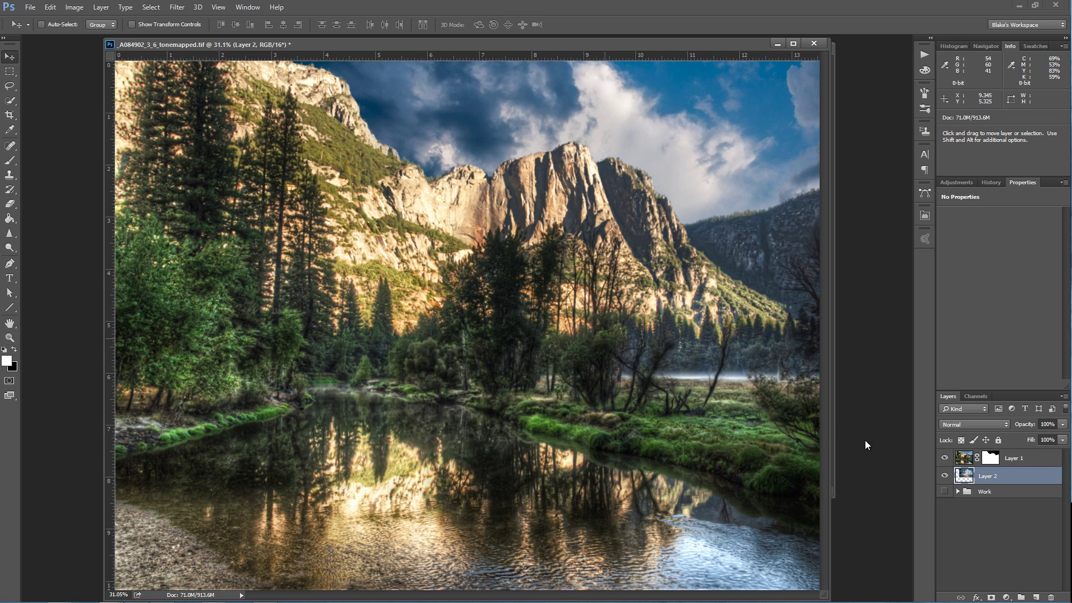
# - Stamp all visible layers into a new layer above Layer 1 and apply the Average blur to it
pyautogui.click(966, 462)
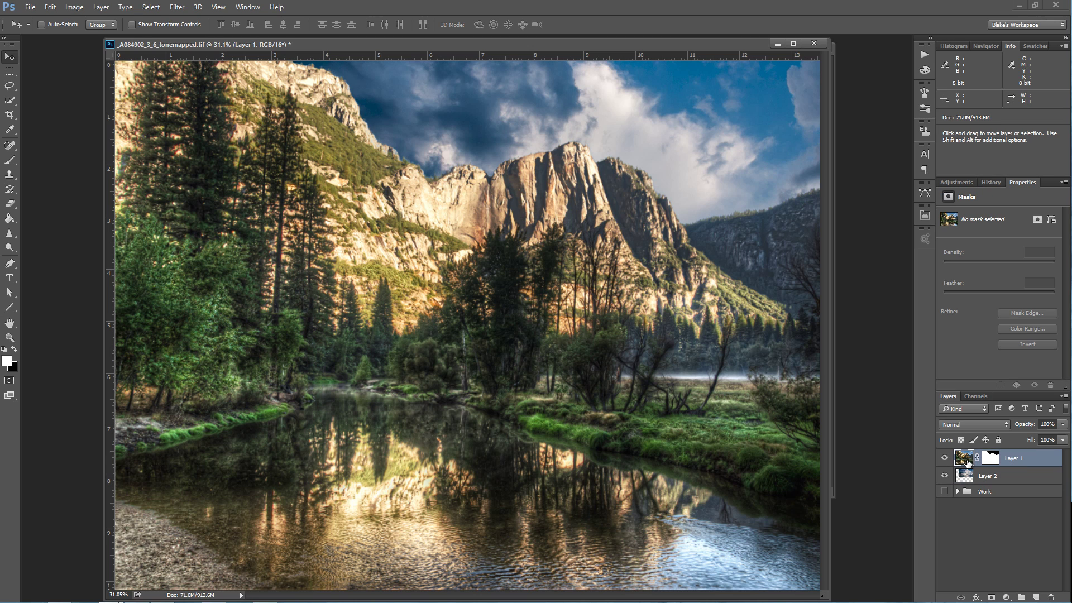
pyautogui.hotkey('ctrl', 'alt', 'shift')
pyautogui.hotkey('ctrl', 'alt', 'shift', 'e')
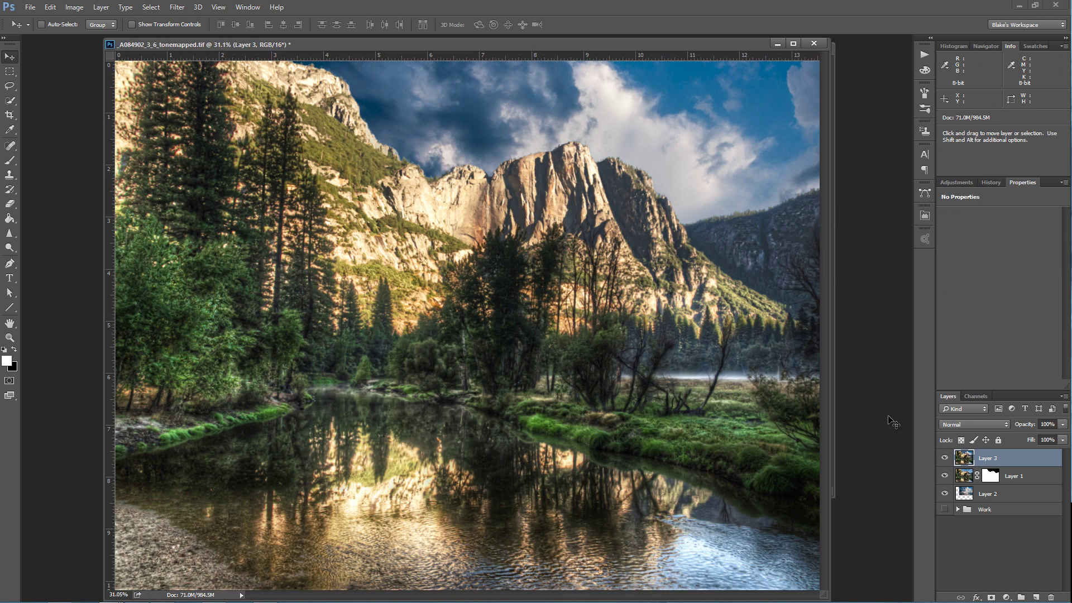
pyautogui.click(177, 6)
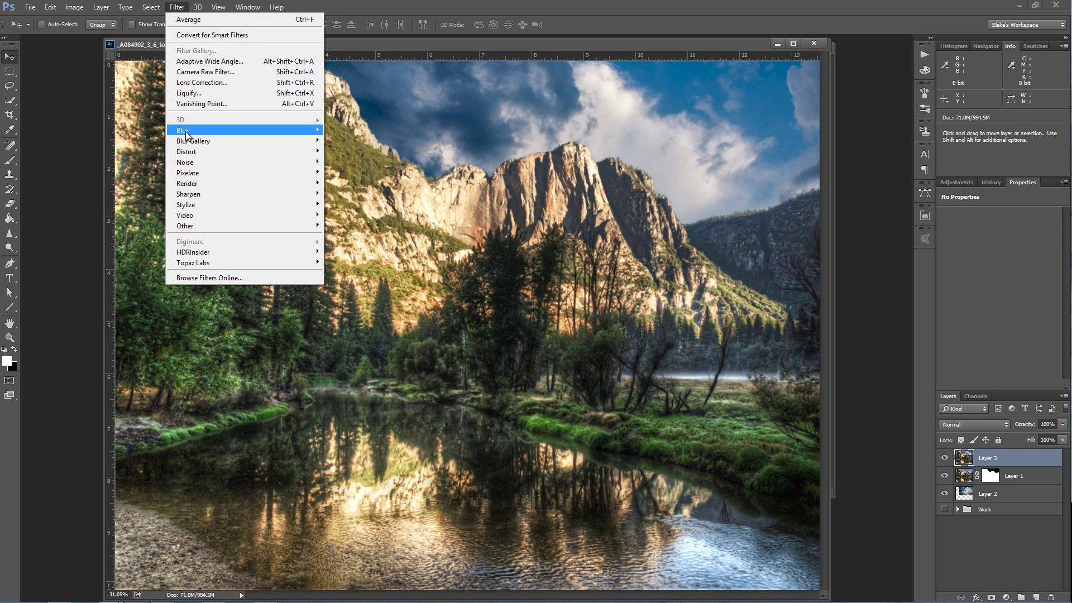
pyautogui.moveTo(187, 131)
pyautogui.click(142, 130)
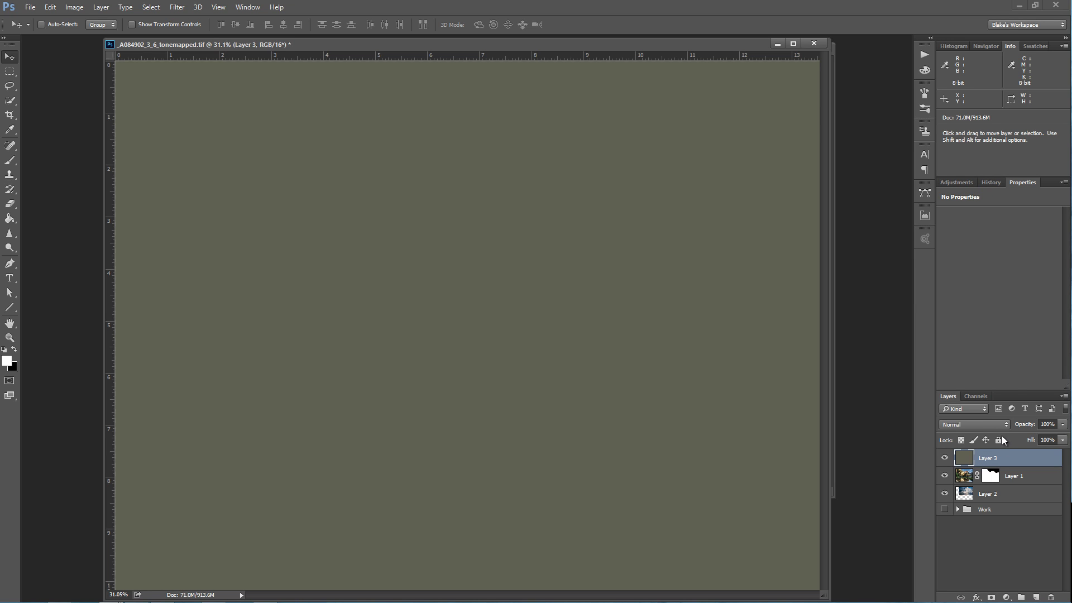
# - Set the averaged color layer's blend mode to Soft Light and its opacity to 33%
pyautogui.click(983, 424)
pyautogui.click(971, 314)
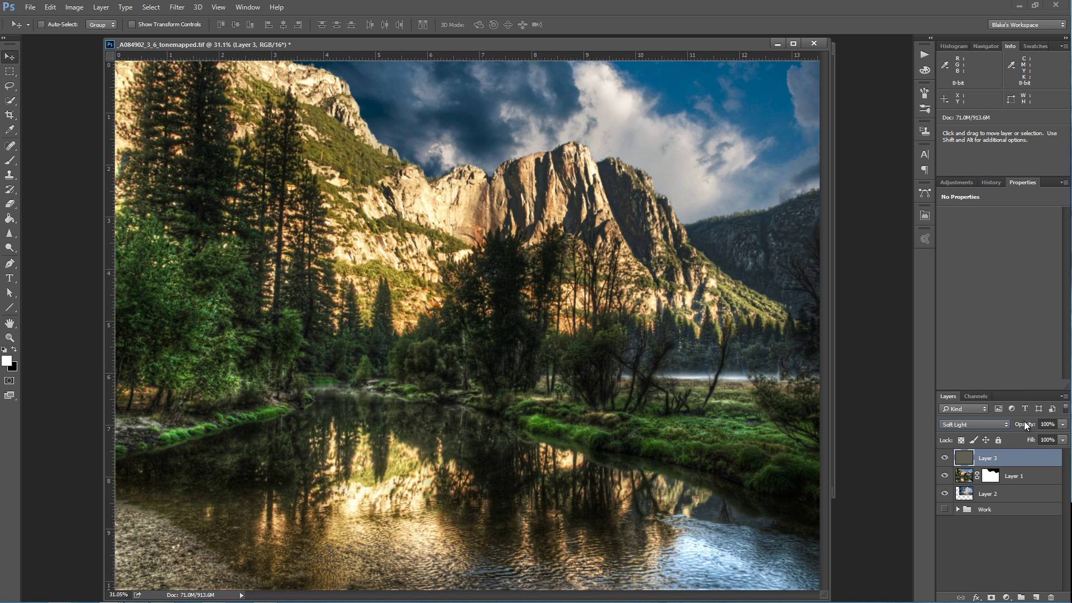
pyautogui.click(1063, 426)
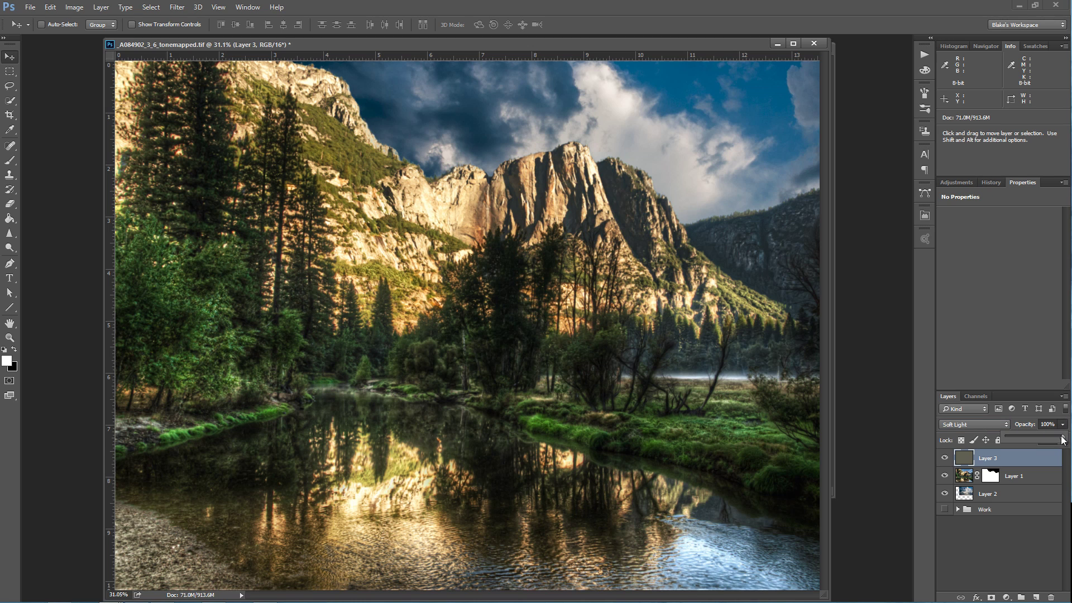
pyautogui.moveTo(1034, 435); pyautogui.dragTo(1025, 436)
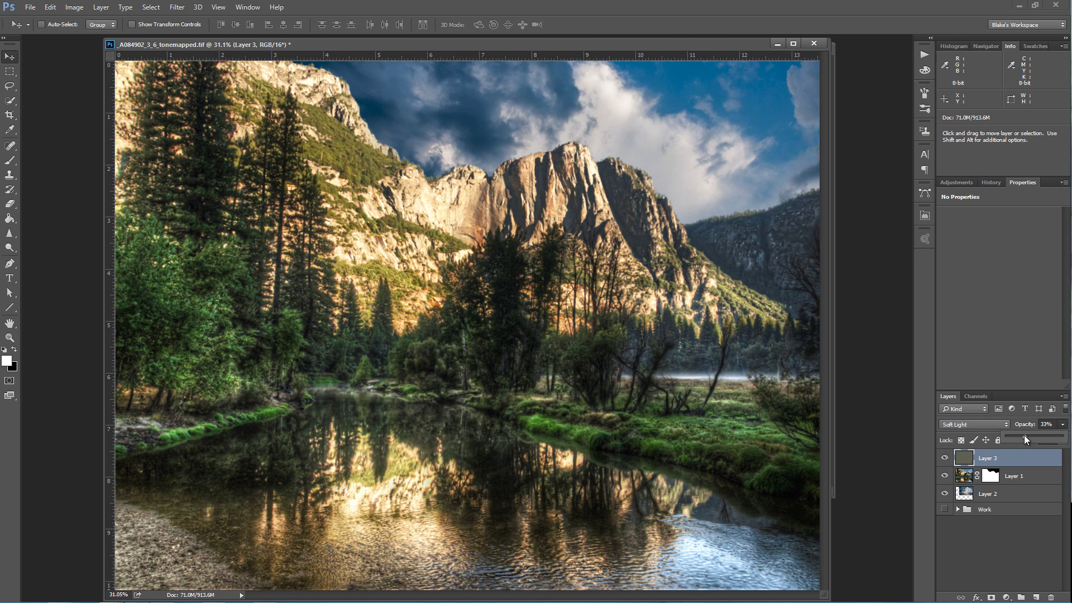
# - Compare the photo with and without the averaged color layer and try inverting that layer's color
pyautogui.click(944, 458)
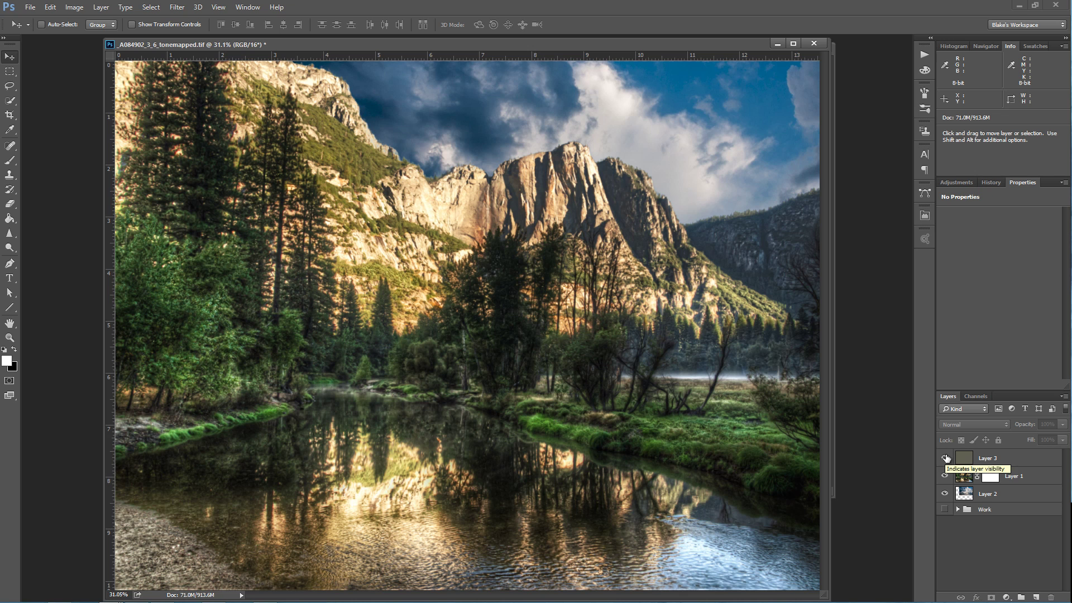
pyautogui.click(945, 457)
pyautogui.click(961, 459)
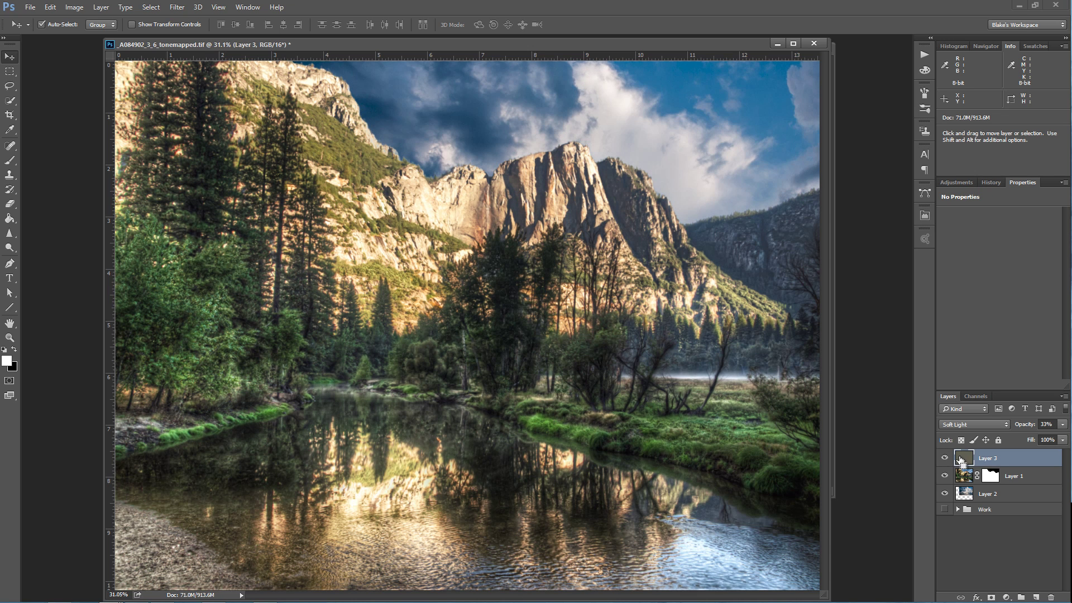
pyautogui.hotkey('ctrl', 'i')
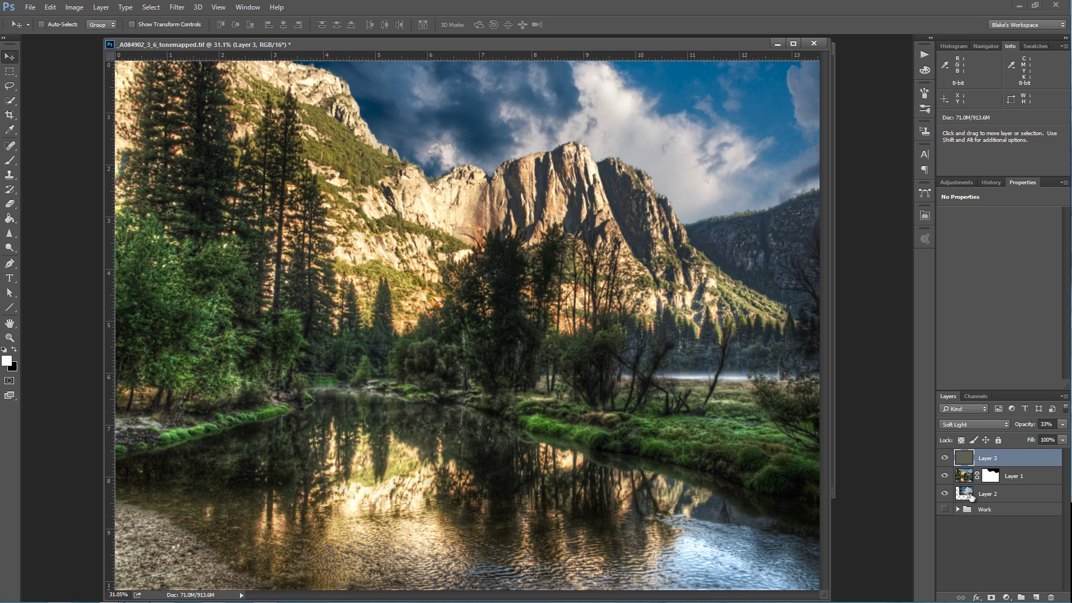
# - Duplicate the cloud layer above Layer 1 and flip the copy vertically with Free Transform
pyautogui.moveTo(970, 496)
pyautogui.mouseDown()
pyautogui.moveTo(983, 491)
pyautogui.moveTo(976, 476)
pyautogui.mouseUp()
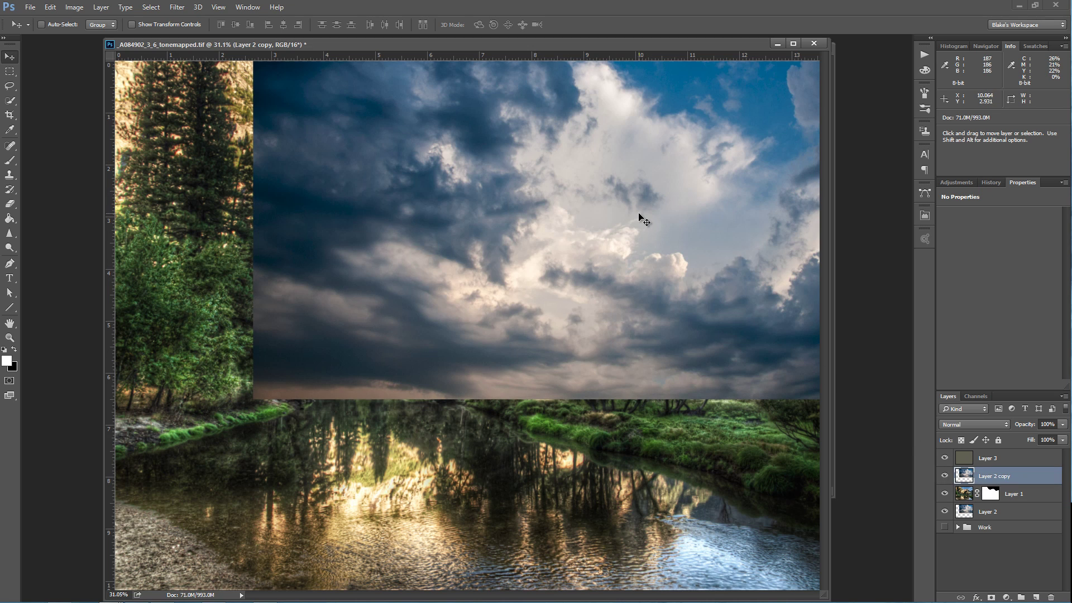
pyautogui.press('ctrl')
pyautogui.hotkey('ctrl', 't')
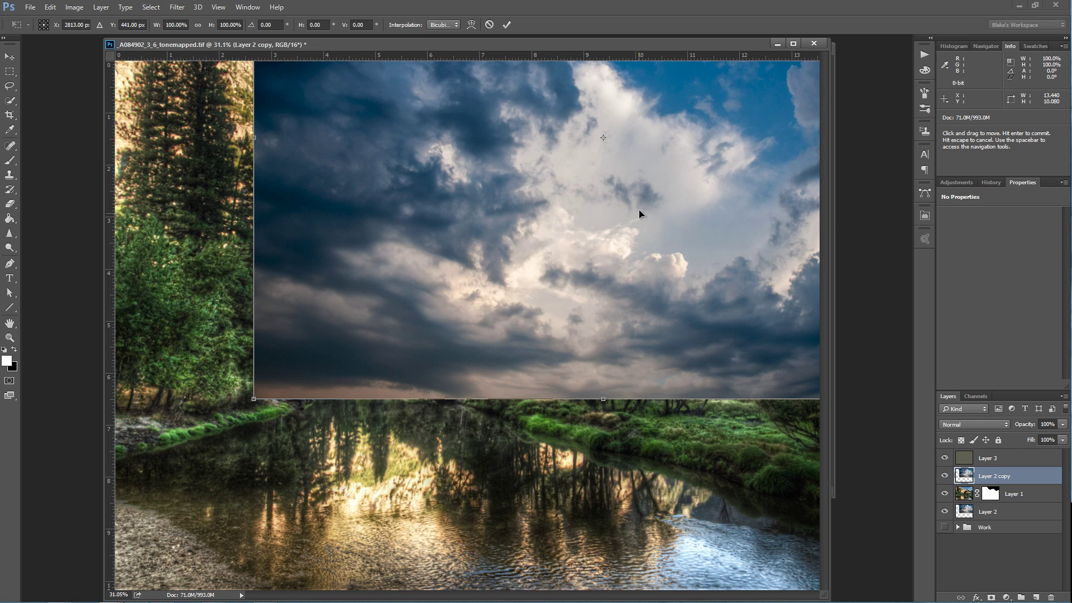
pyautogui.rightClick(648, 208)
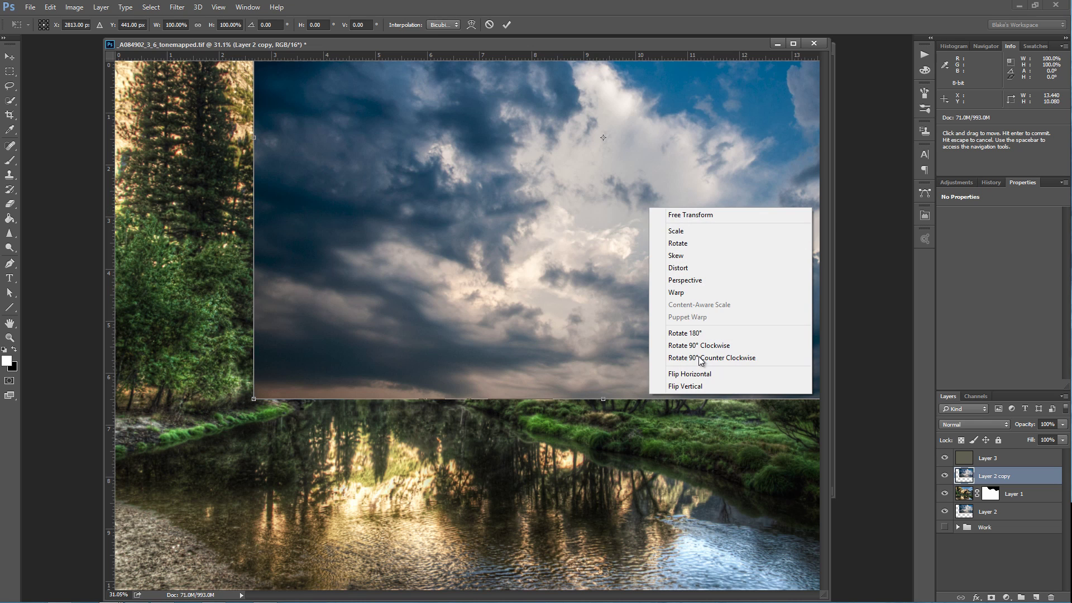
pyautogui.click(697, 387)
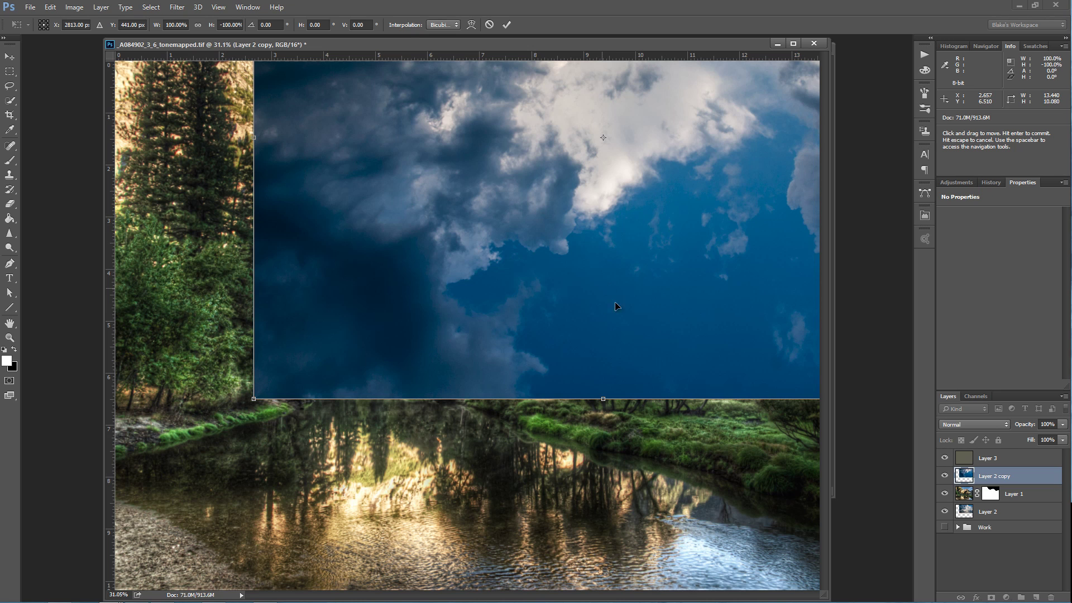
# - Move the flipped cloud copy down over the river and the lower part of the photo and commit the transform
pyautogui.moveTo(616, 306); pyautogui.dragTo(599, 519)
pyautogui.moveTo(566, 316); pyautogui.dragTo(572, 381)
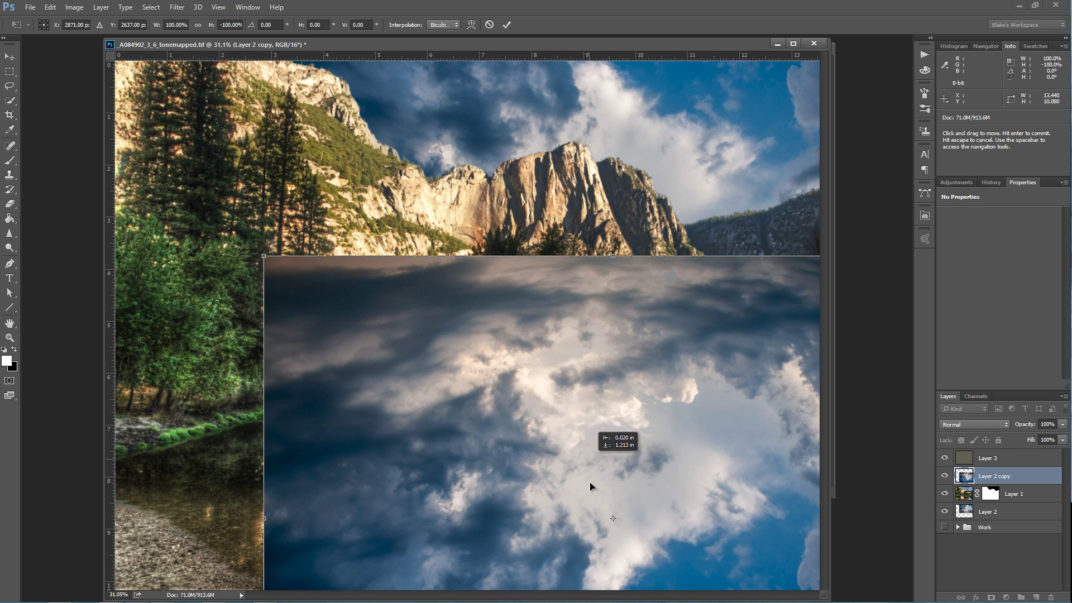
pyautogui.moveTo(590, 487); pyautogui.dragTo(599, 468)
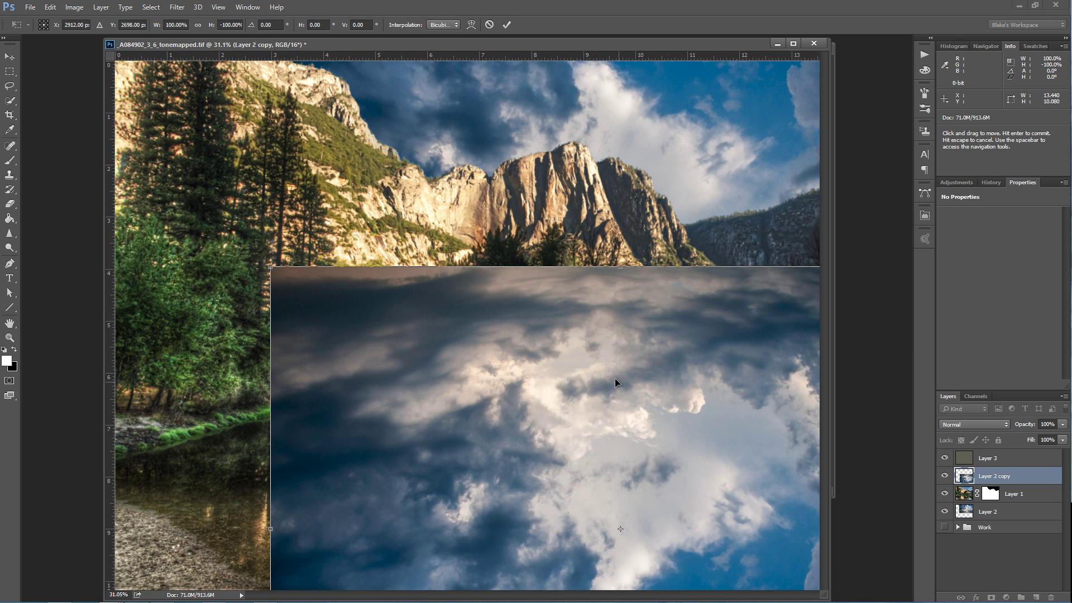
pyautogui.press('Return')
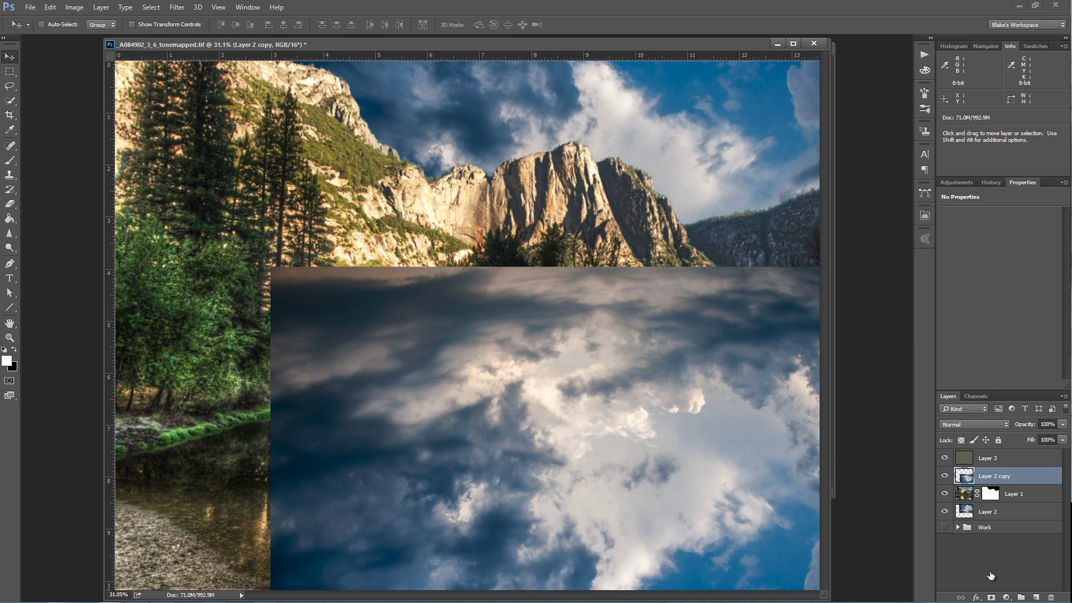
# - Add an inverted black mask to Layer 2 copy and paint white over the river's lower right water to reveal the clouds
pyautogui.click(990, 596)
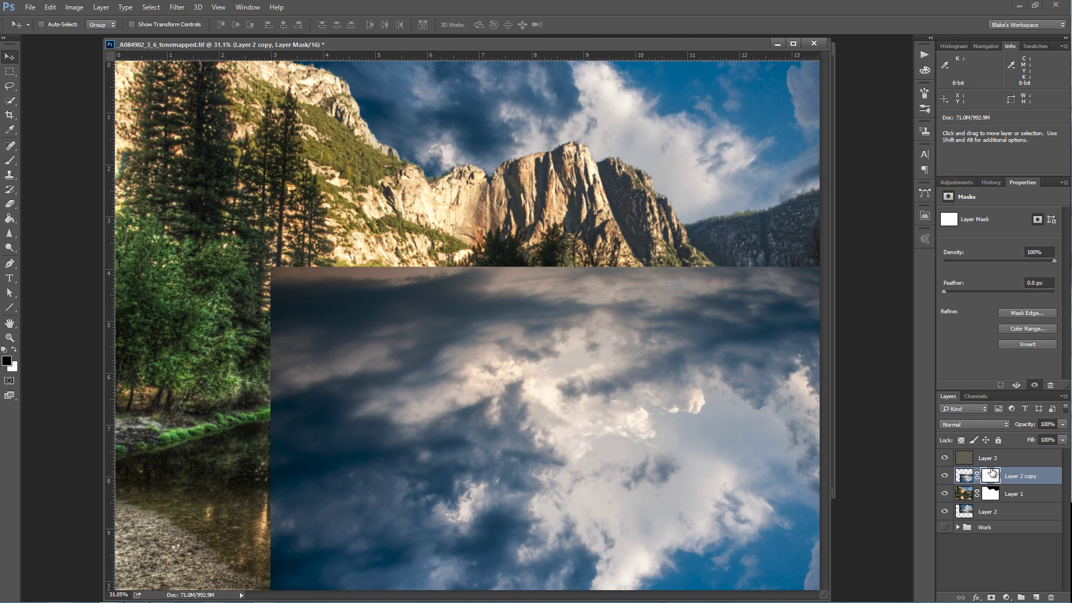
pyautogui.hotkey('ctrl', 'i')
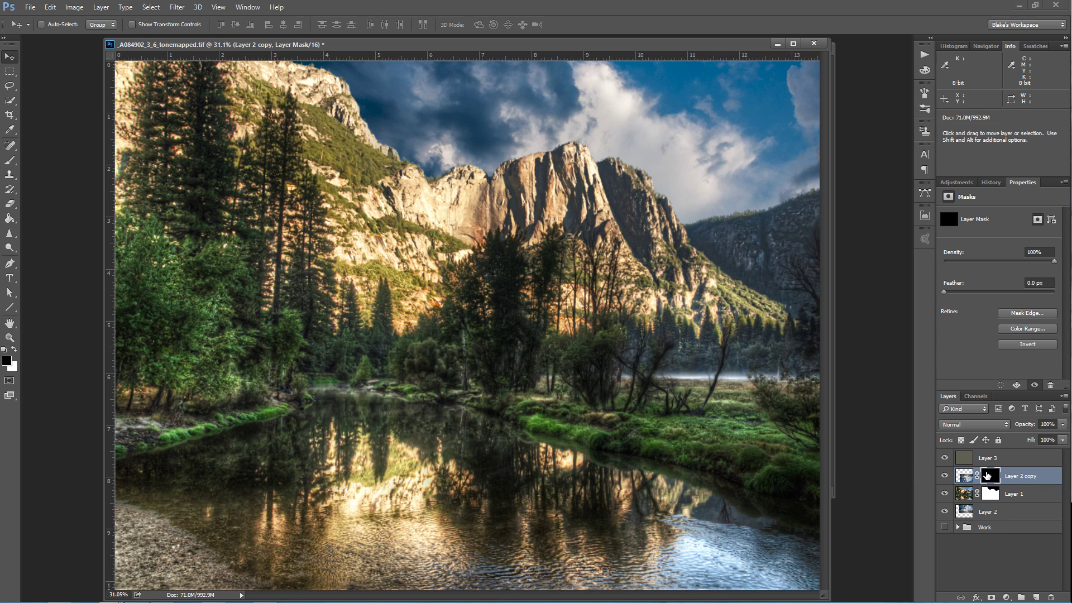
pyautogui.press('b')
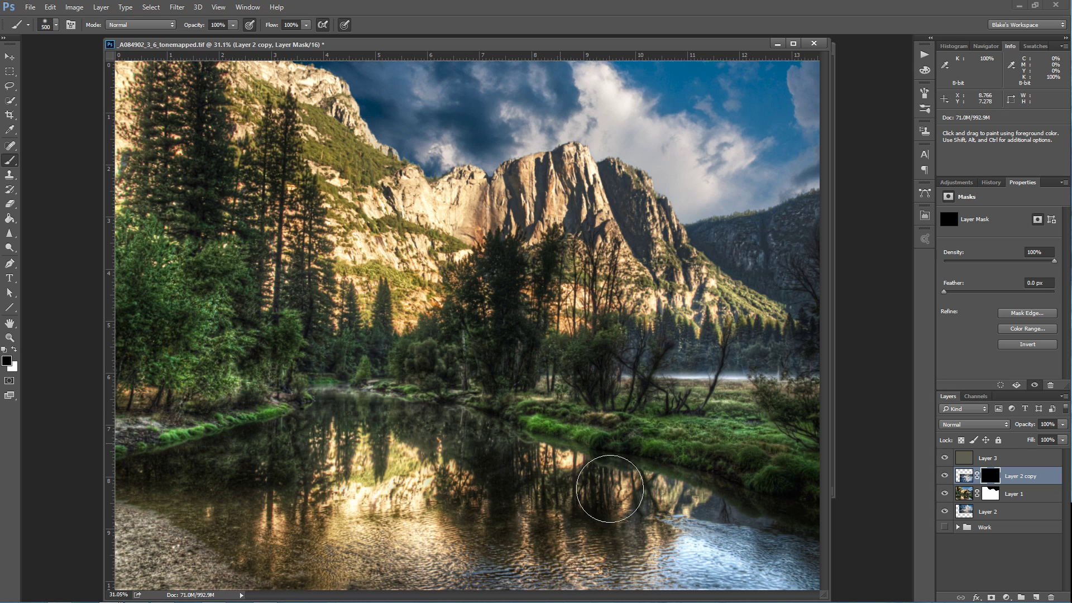
pyautogui.press('x')
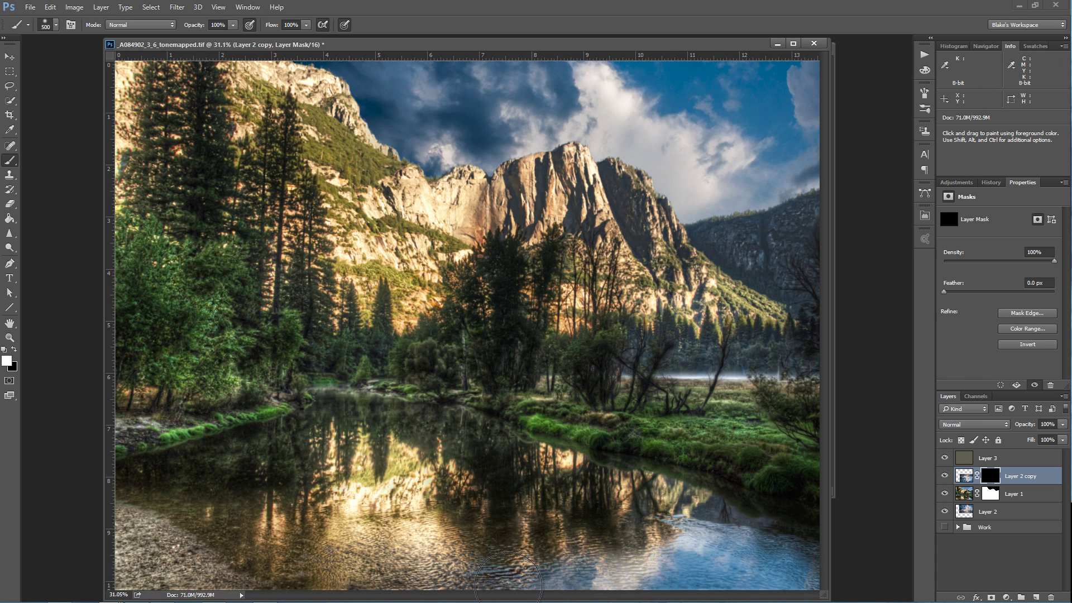
pyautogui.moveTo(445, 580)
pyautogui.mouseDown()
pyautogui.moveTo(441, 573)
pyautogui.moveTo(670, 581)
pyautogui.moveTo(789, 569)
pyautogui.mouseUp()
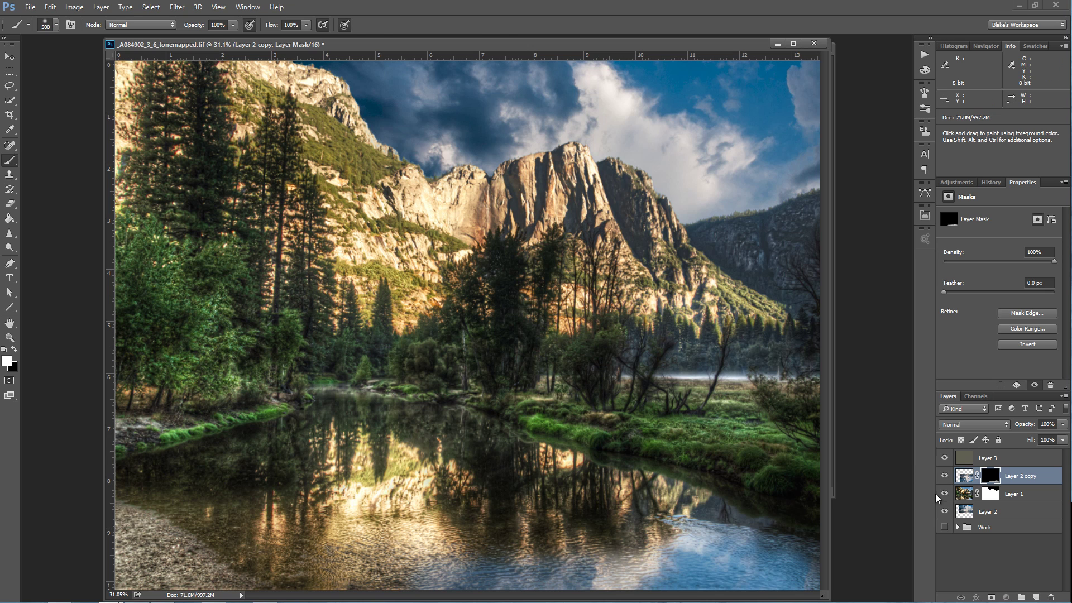
# - Unlink Layer 2 copy from its mask and reposition the cloud image within the river reflection
pyautogui.press('v')
pyautogui.moveTo(720, 572); pyautogui.dragTo(751, 552)
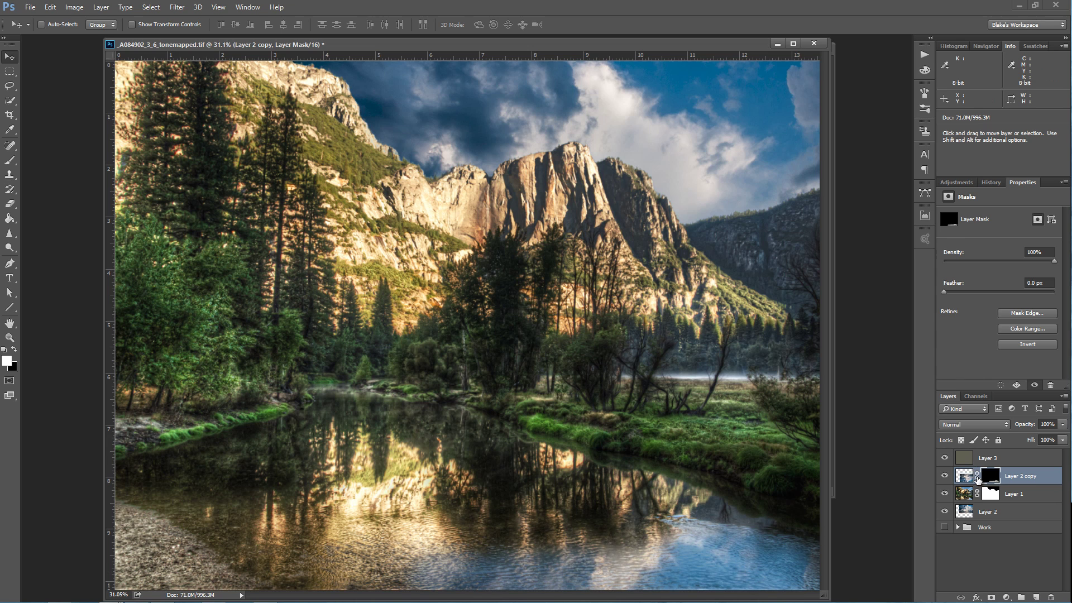
pyautogui.click(977, 476)
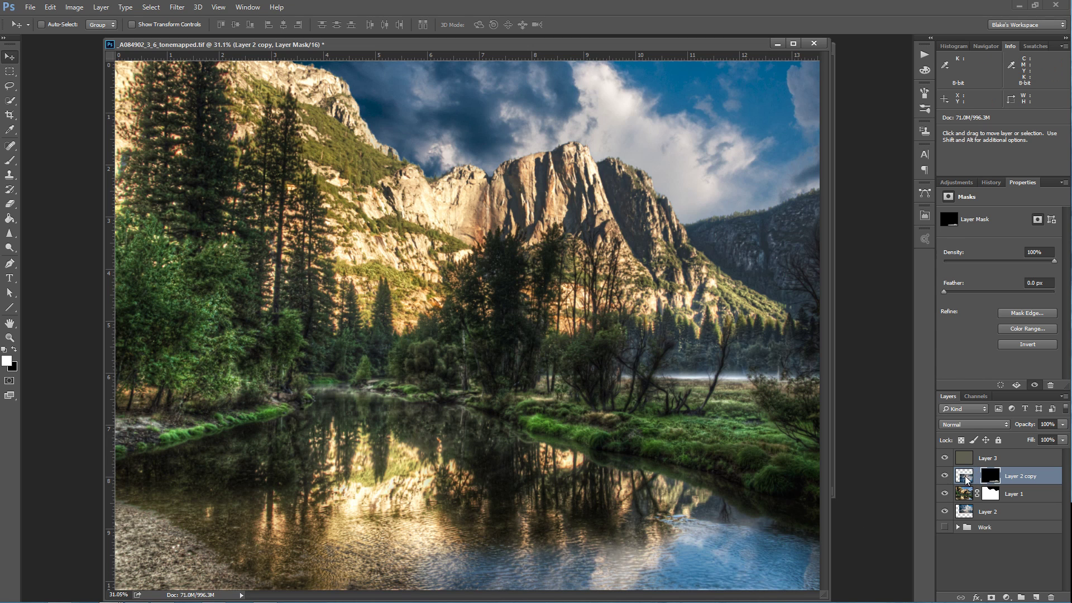
pyautogui.click(967, 479)
pyautogui.moveTo(707, 536); pyautogui.dragTo(753, 583)
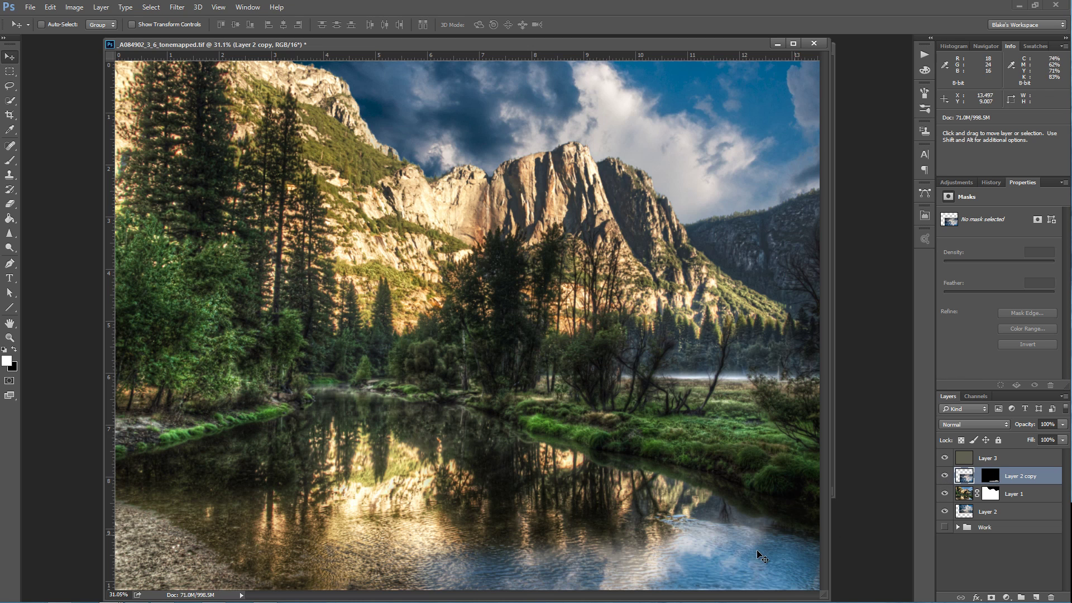
pyautogui.moveTo(744, 558); pyautogui.dragTo(702, 577)
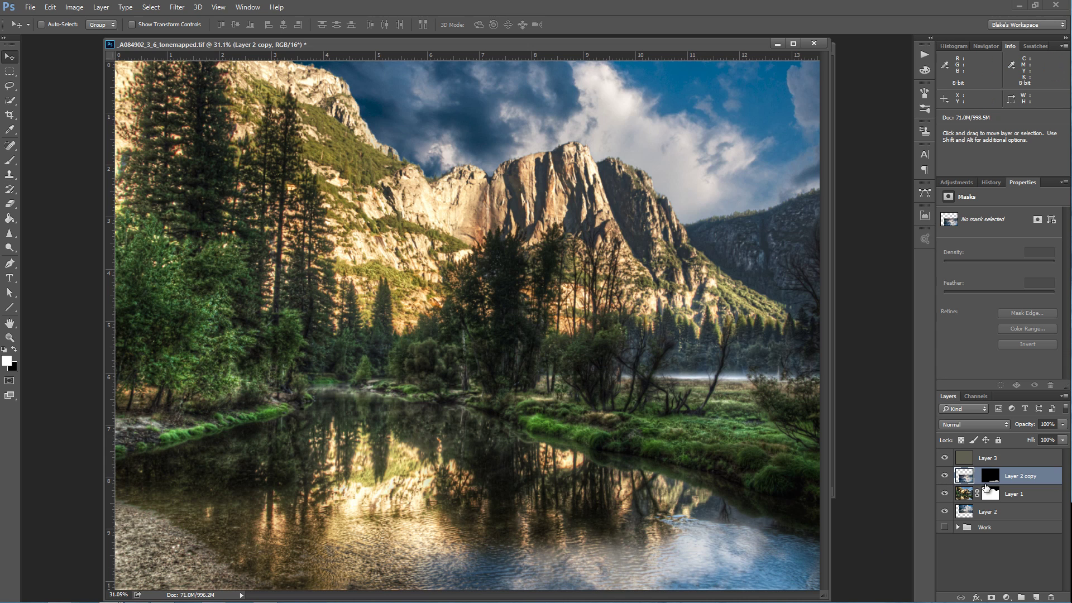
# - Try moving the mask on its own, and adjust the position of the unlinked clouds in the river reflection
pyautogui.click(987, 479)
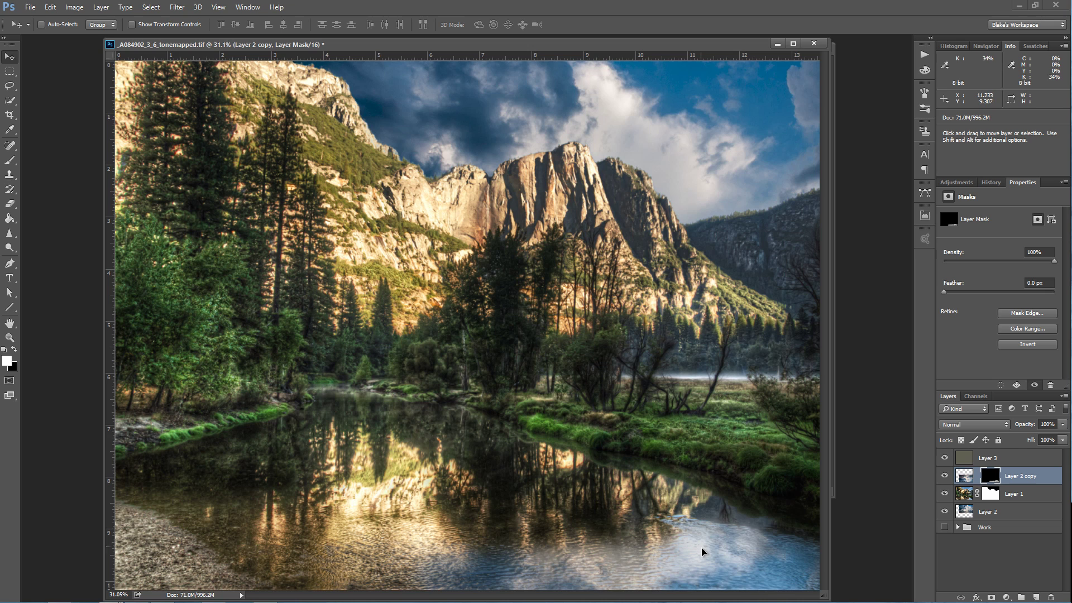
pyautogui.moveTo(702, 551); pyautogui.dragTo(702, 553)
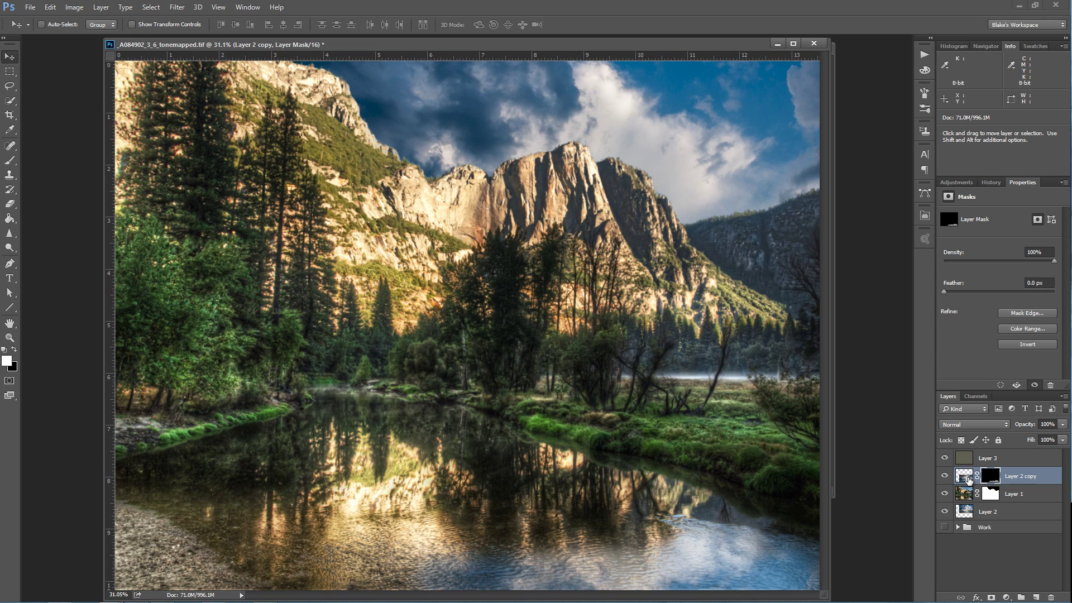
pyautogui.moveTo(720, 533); pyautogui.dragTo(777, 524)
pyautogui.press('ctrl')
pyautogui.moveTo(704, 549)
pyautogui.mouseDown()
pyautogui.moveTo(692, 517)
pyautogui.moveTo(729, 552)
pyautogui.moveTo(709, 559)
pyautogui.moveTo(738, 550)
pyautogui.moveTo(694, 545)
pyautogui.moveTo(717, 559)
pyautogui.mouseUp()
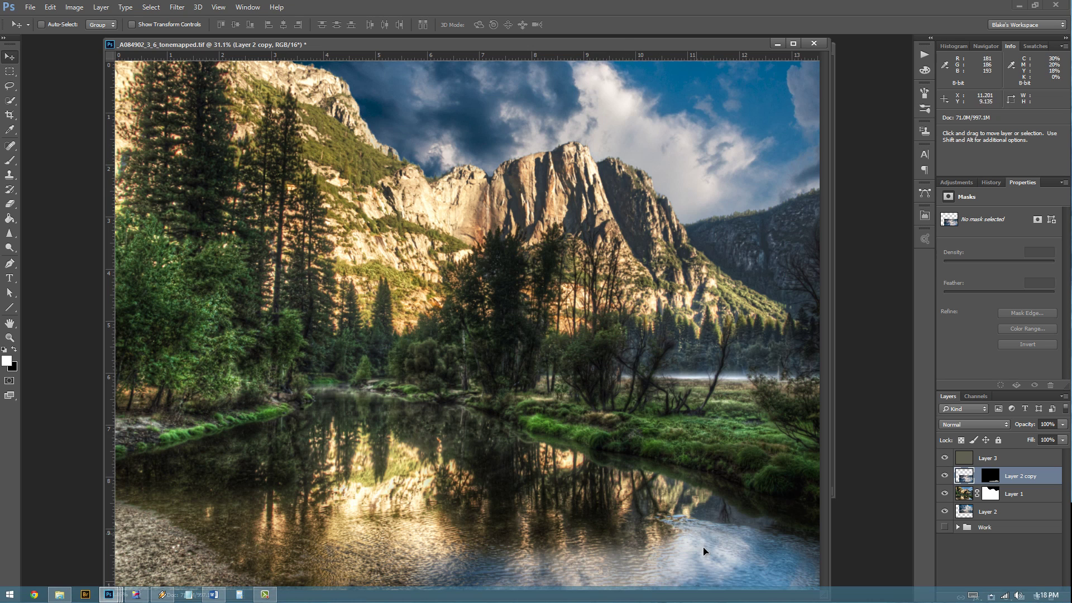
pyautogui.moveTo(701, 551)
pyautogui.mouseDown()
pyautogui.moveTo(722, 556)
pyautogui.moveTo(689, 561)
pyautogui.moveTo(704, 557)
pyautogui.mouseUp()
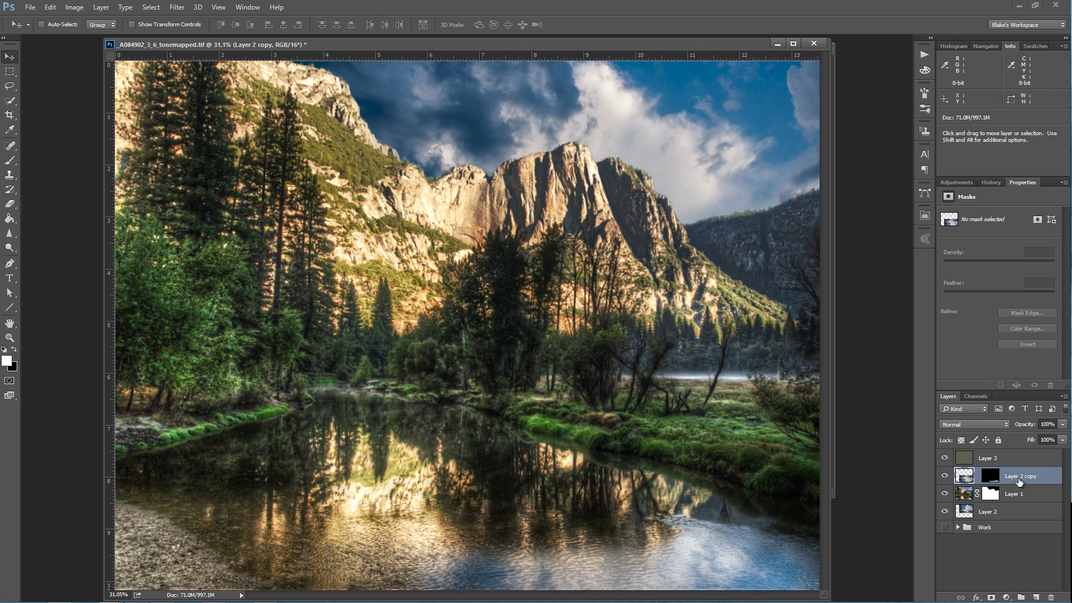
# - Set Layer 2 copy's blend mode to Soft Light and compare the river with and without the cloud reflection
pyautogui.click(970, 420)
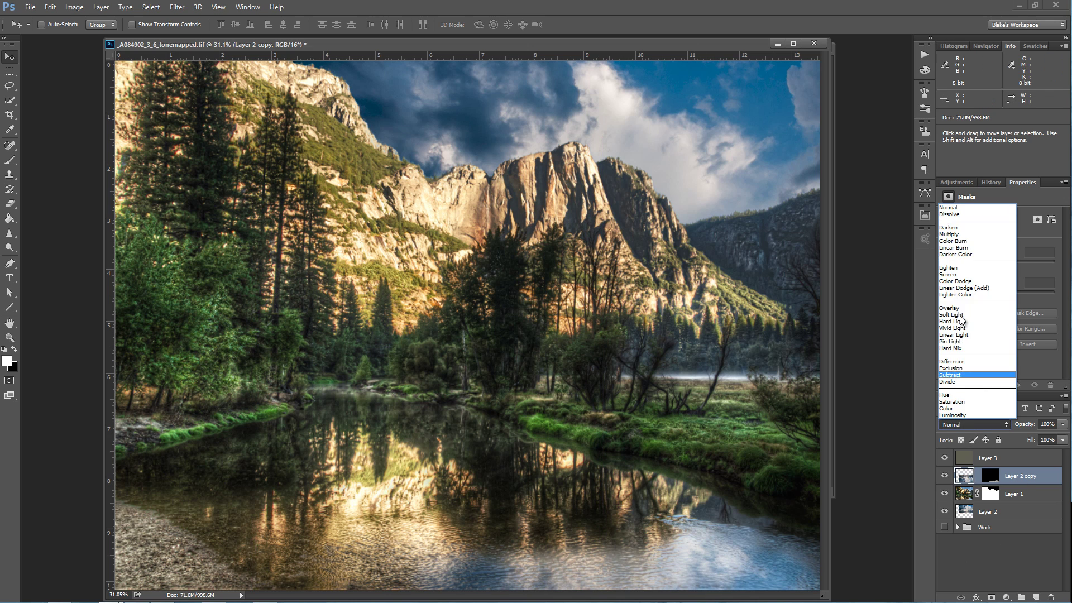
pyautogui.click(963, 334)
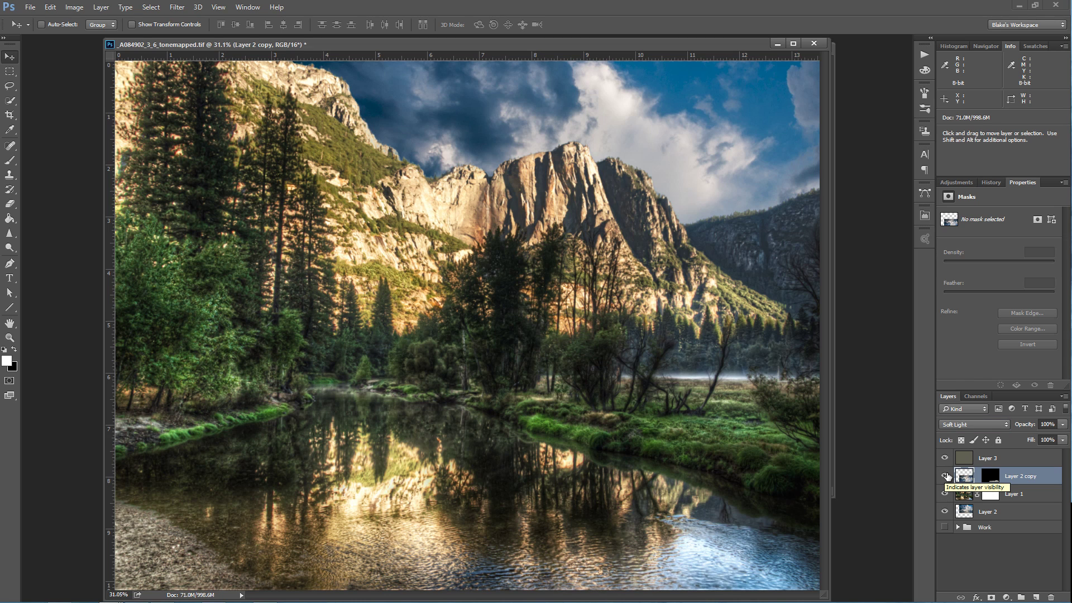
pyautogui.click(945, 475)
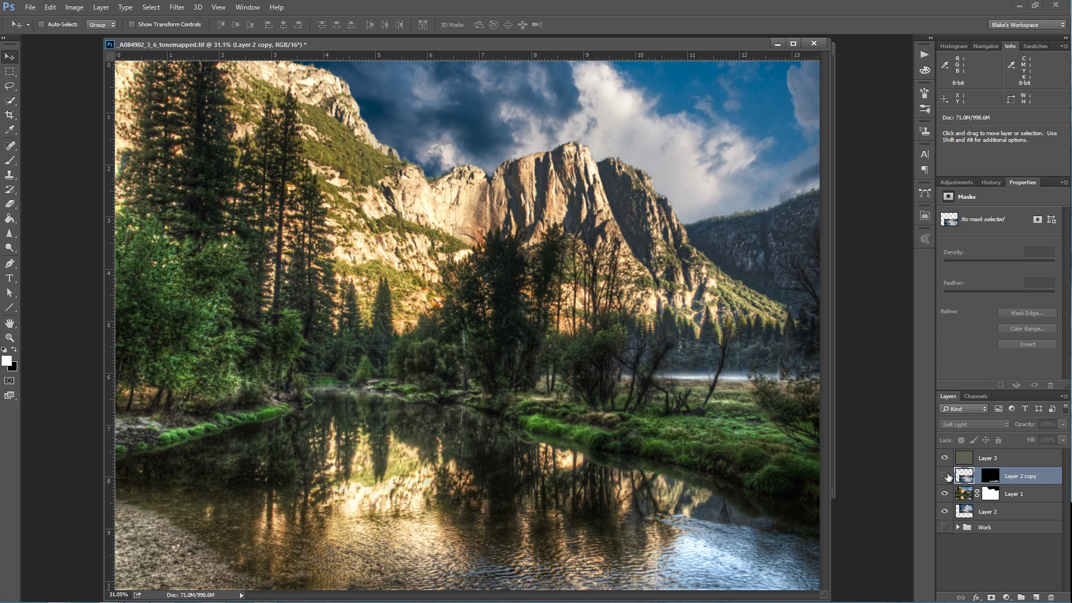
pyautogui.click(945, 475)
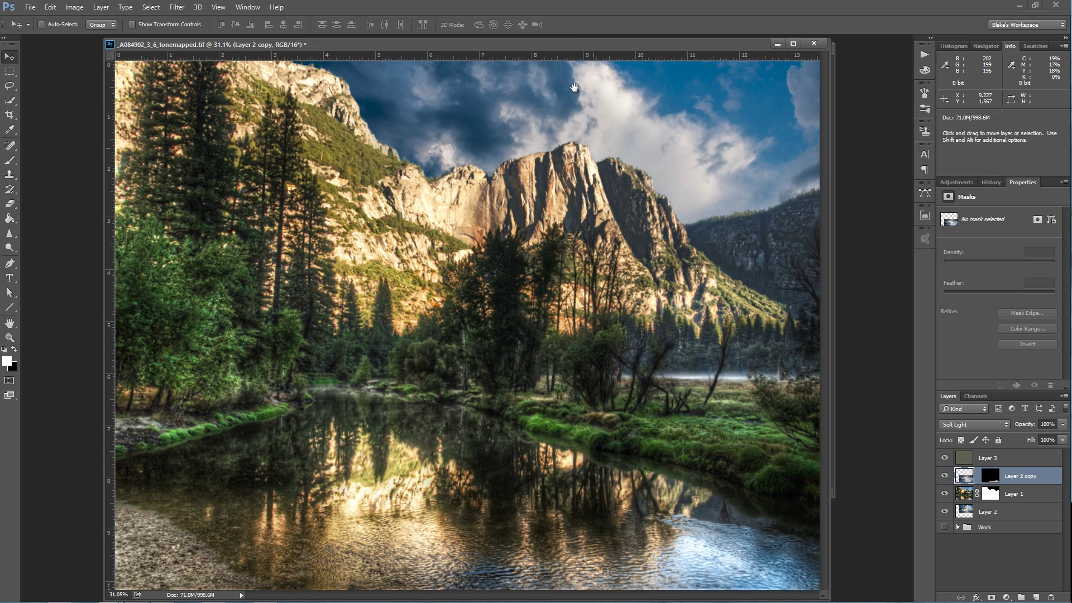
# - Apply a Gaussian Blur with a 2.1-pixel radius to the sky clouds on Layer 2
pyautogui.hotkey('ctrl', 'space')
pyautogui.moveTo(605, 110); pyautogui.dragTo(645, 206)
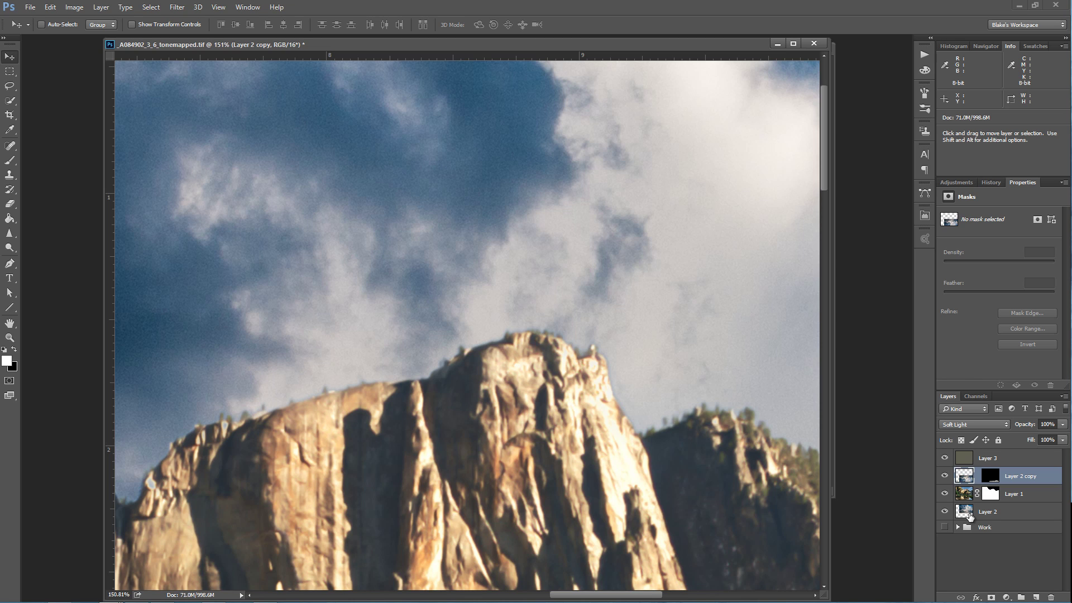
pyautogui.click(970, 517)
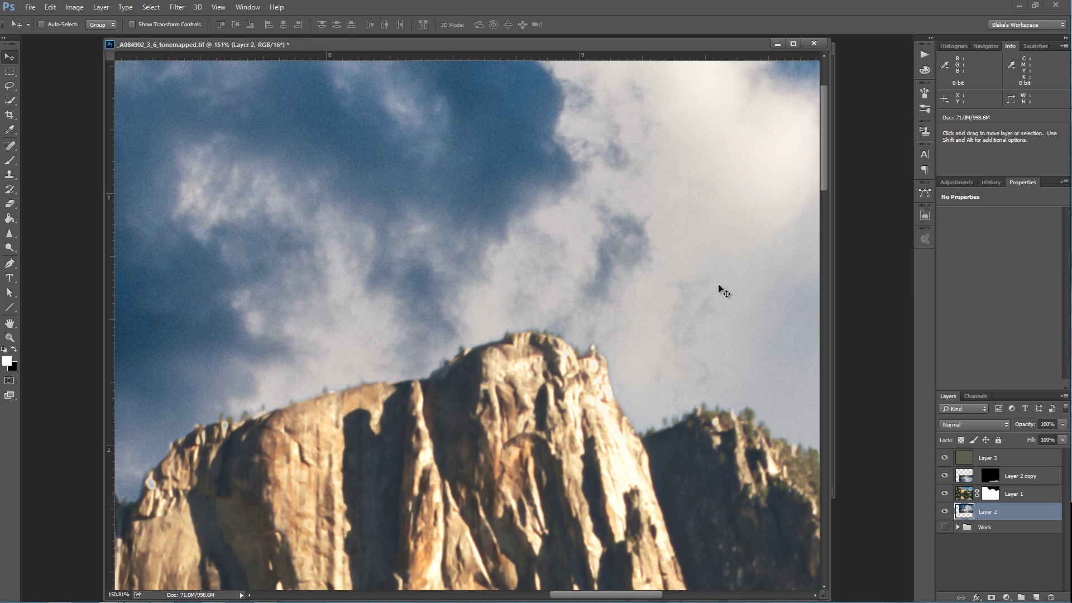
pyautogui.click(178, 8)
pyautogui.moveTo(195, 132)
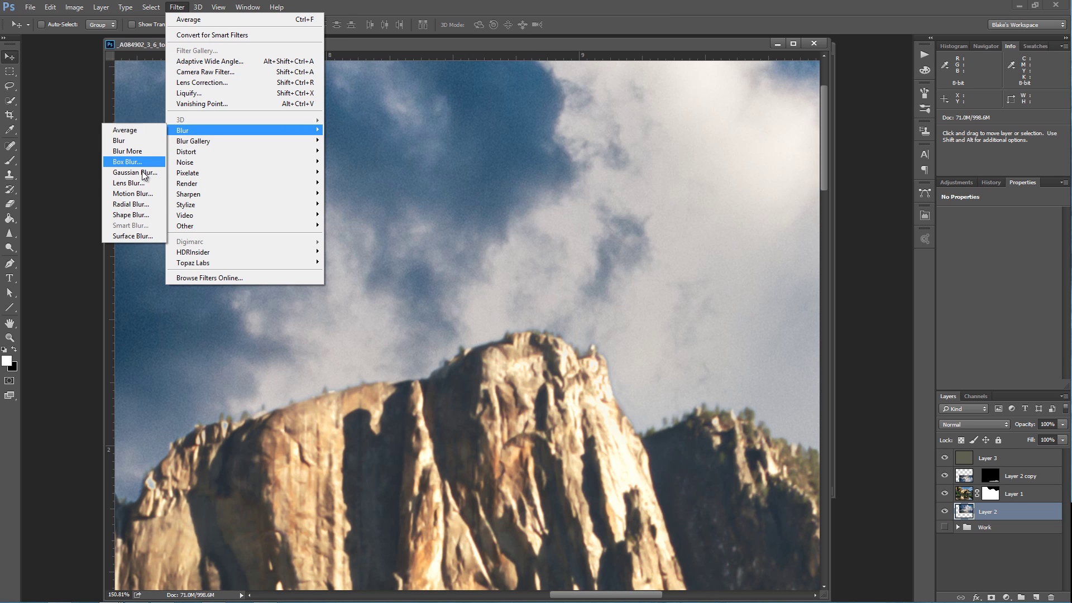
pyautogui.click(142, 172)
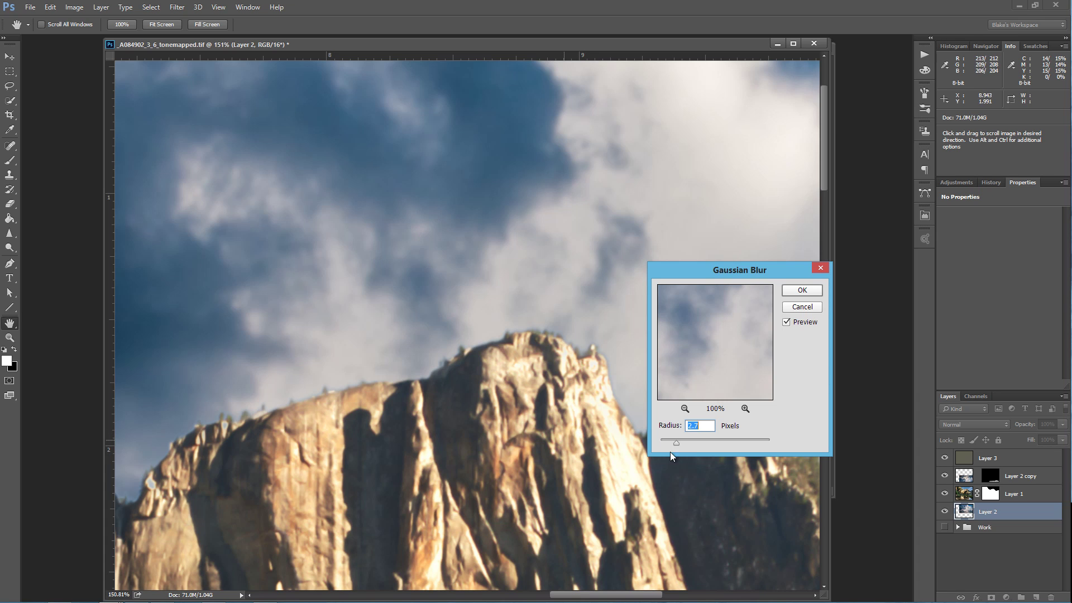
pyautogui.moveTo(710, 447); pyautogui.dragTo(741, 451)
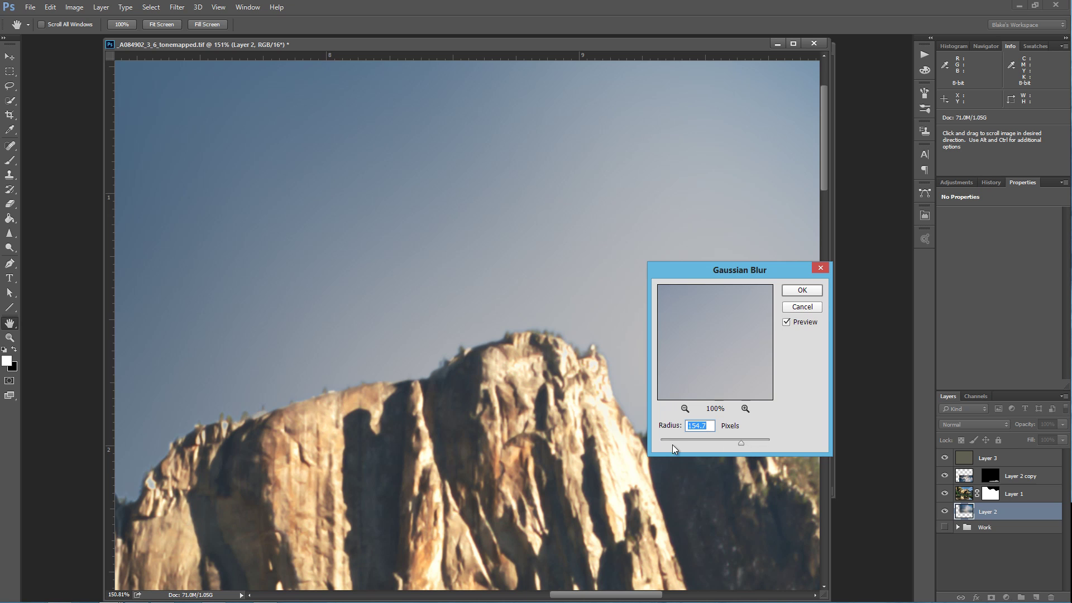
pyautogui.moveTo(672, 444); pyautogui.dragTo(645, 439)
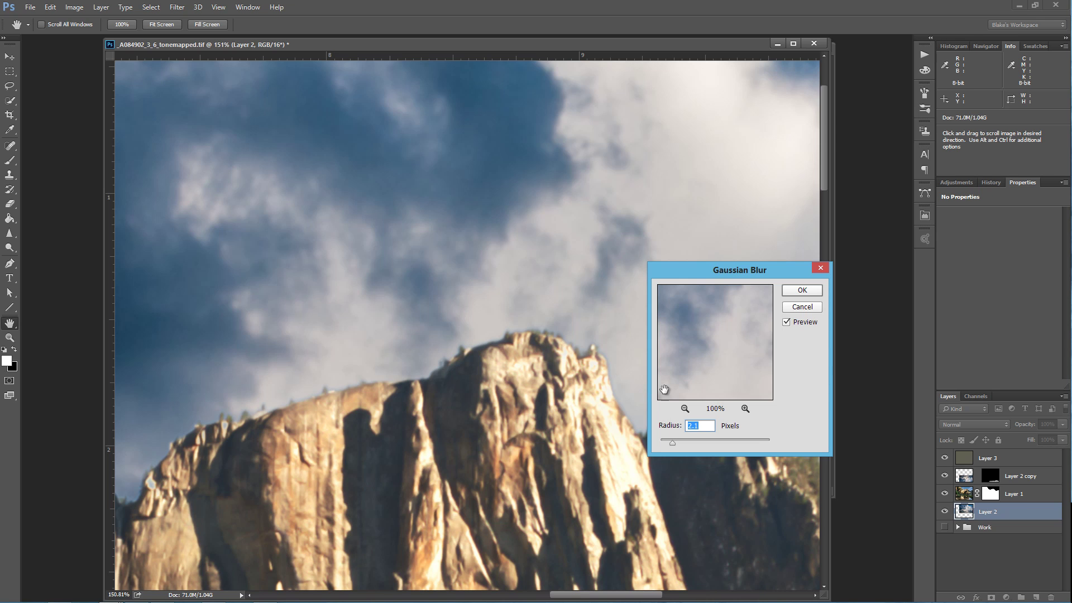
pyautogui.click(798, 291)
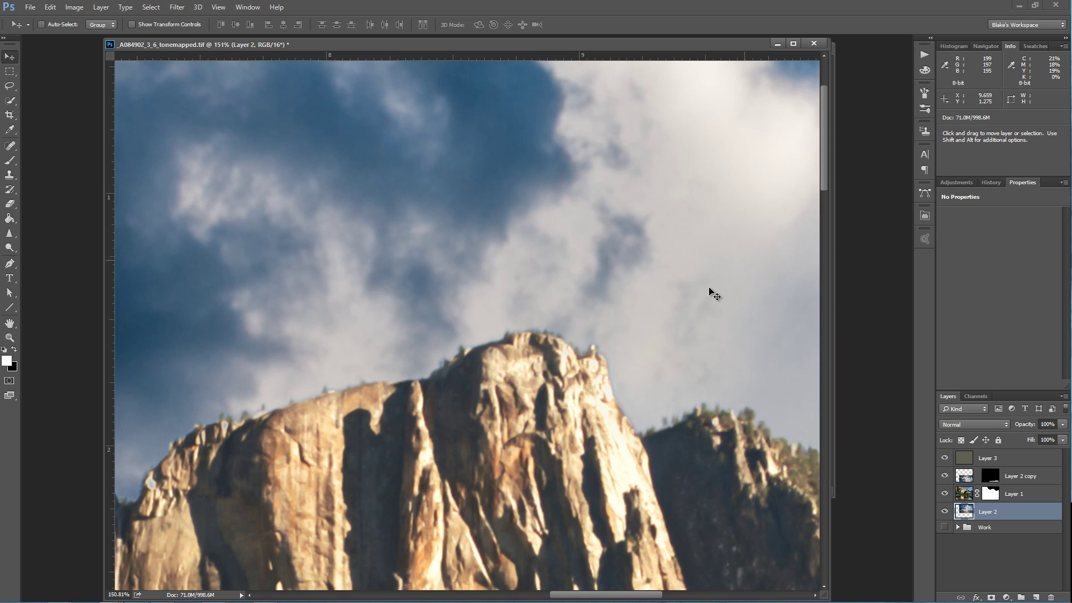
pyautogui.rightClick(757, 295)
pyautogui.click(760, 294)
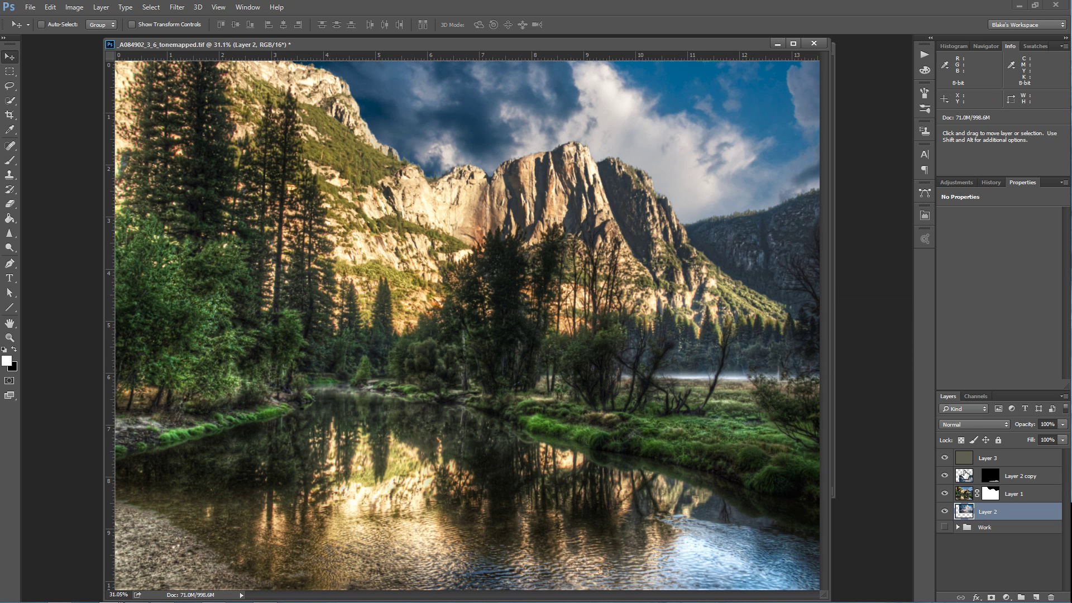
# - Add a Curves adjustment clipped to Layer 2 copy and brighten its midtones, mapping input 139 to output 173
pyautogui.click(964, 480)
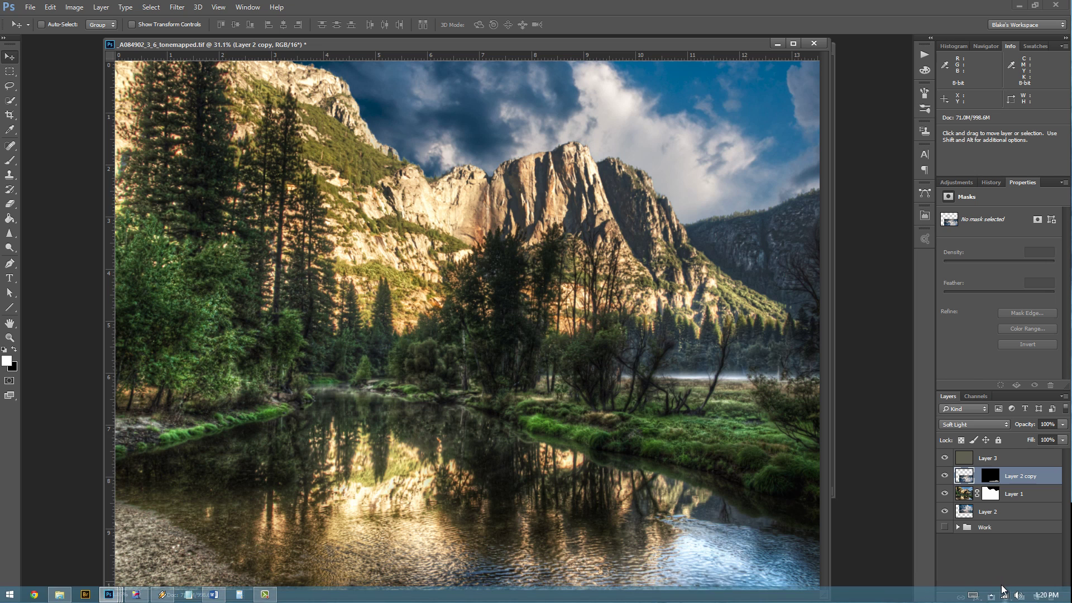
pyautogui.click(1007, 596)
pyautogui.click(982, 421)
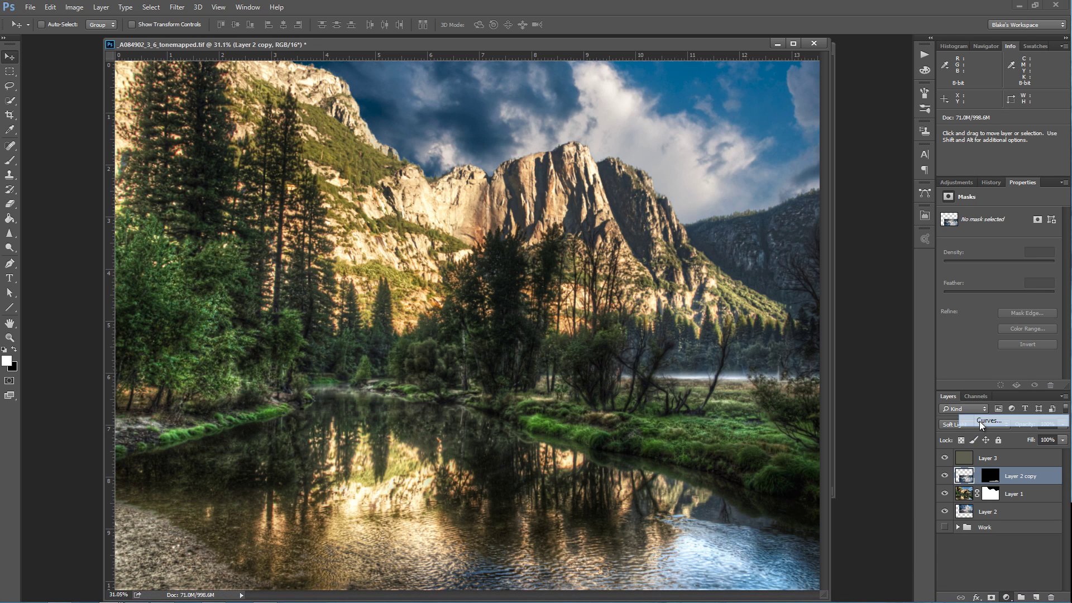
pyautogui.moveTo(996, 298); pyautogui.dragTo(996, 341)
pyautogui.press('alt')
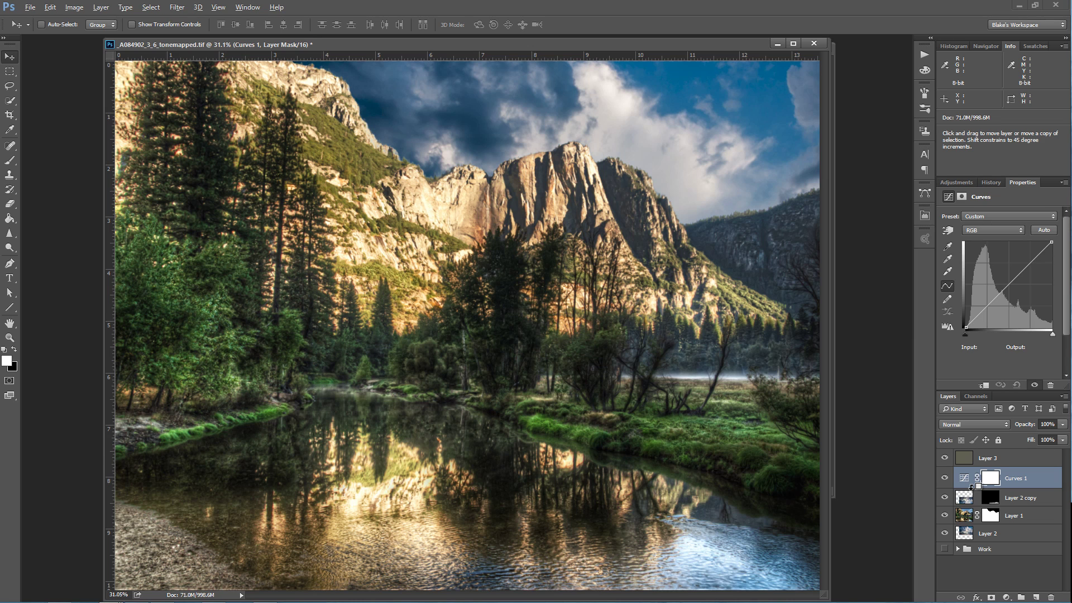
pyautogui.keyDown('alt'); pyautogui.click(972, 486); pyautogui.keyUp('alt')
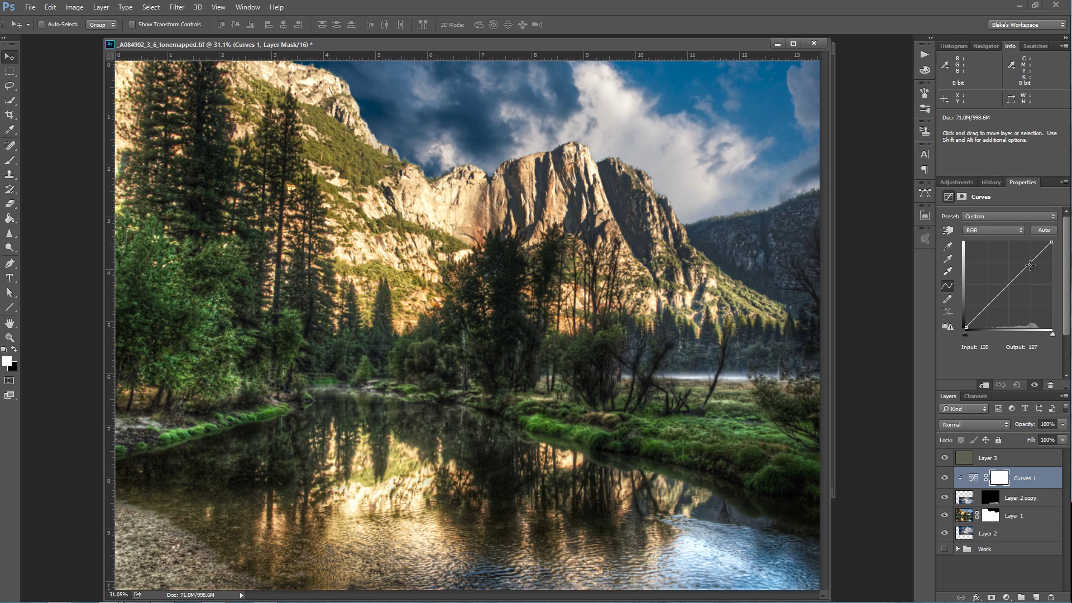
pyautogui.moveTo(1030, 263)
pyautogui.mouseDown()
pyautogui.moveTo(1030, 278)
pyautogui.moveTo(1010, 257)
pyautogui.moveTo(1012, 269)
pyautogui.mouseUp()
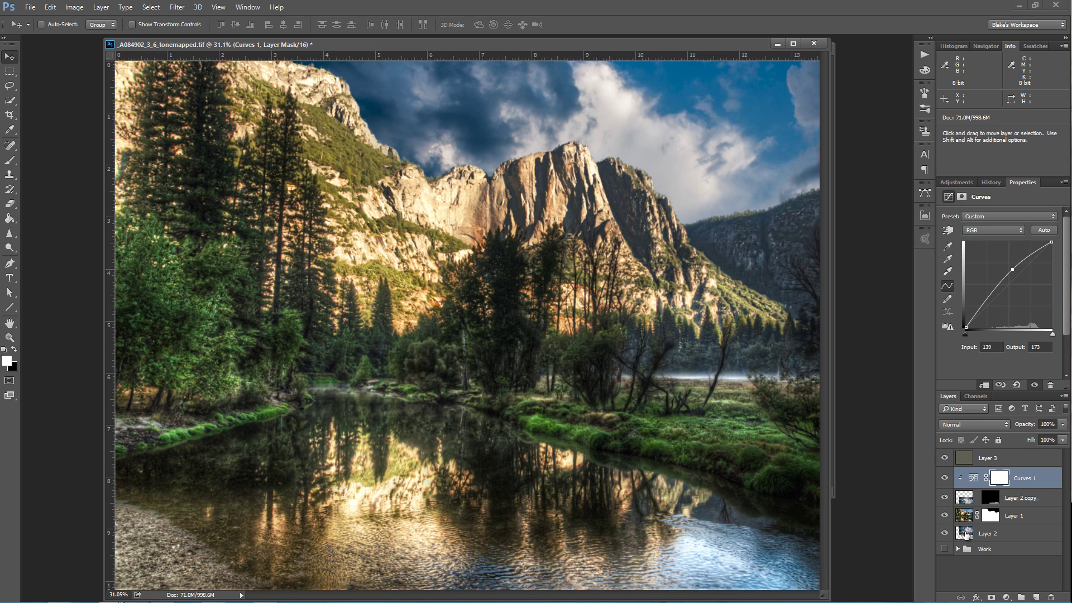
# - Rename Layer 2 copy as Reflection and Layer 2 as Sky
pyautogui.click(966, 535)
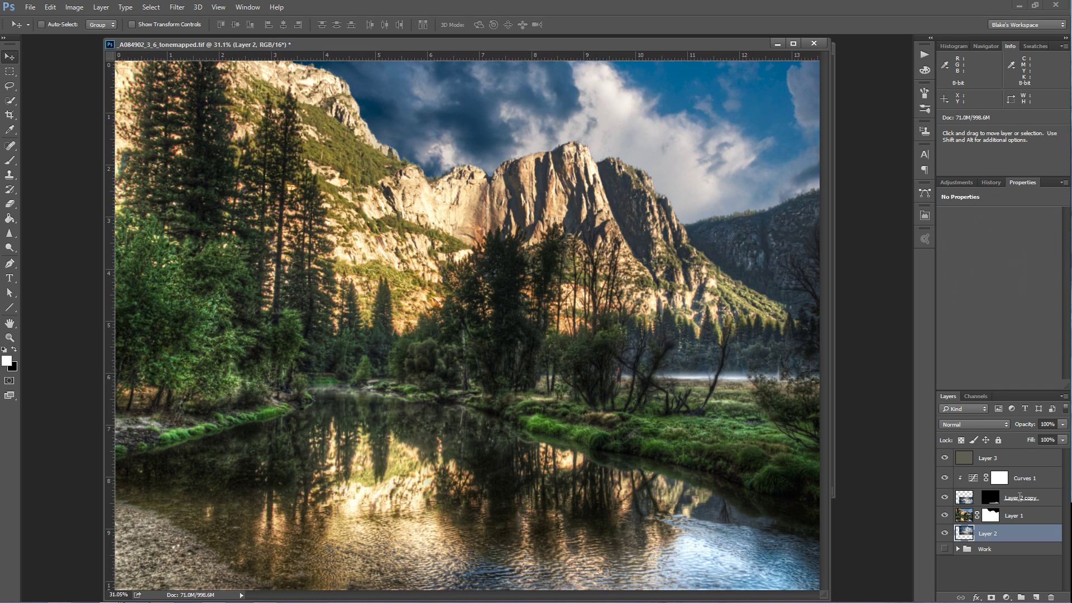
pyautogui.click(1019, 497)
pyautogui.doubleClick(1017, 491)
pyautogui.write('Ref')
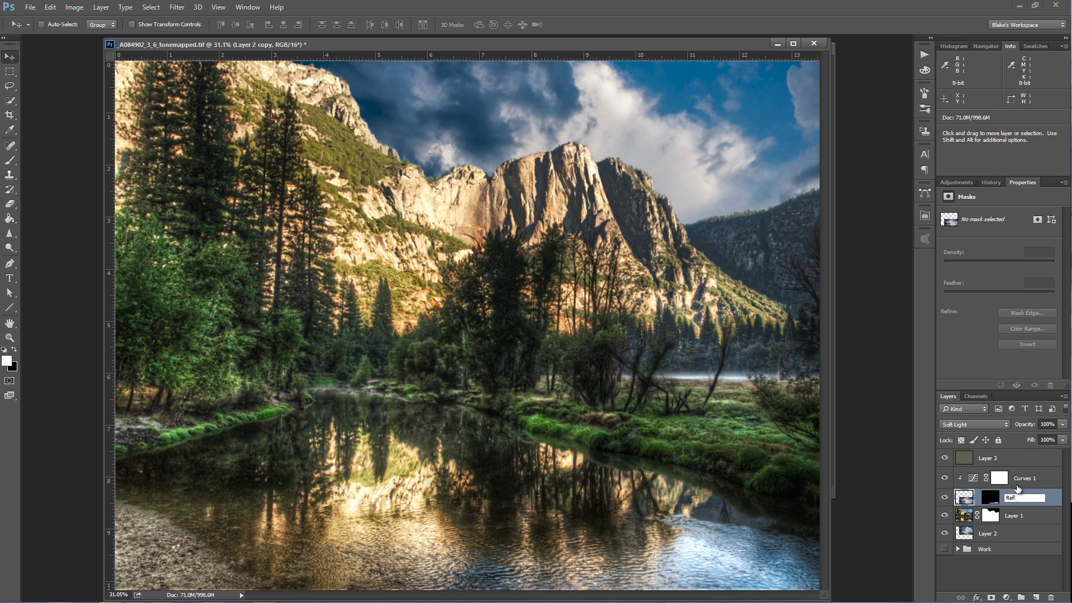
pyautogui.write('lection')
pyautogui.press('Return')
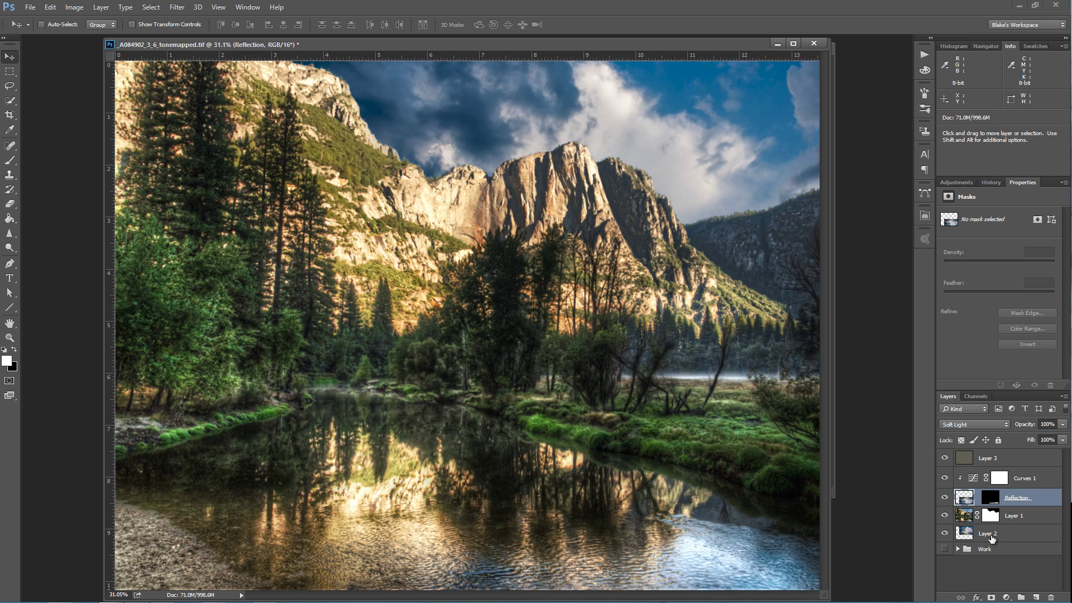
pyautogui.doubleClick(987, 533)
pyautogui.write('S')
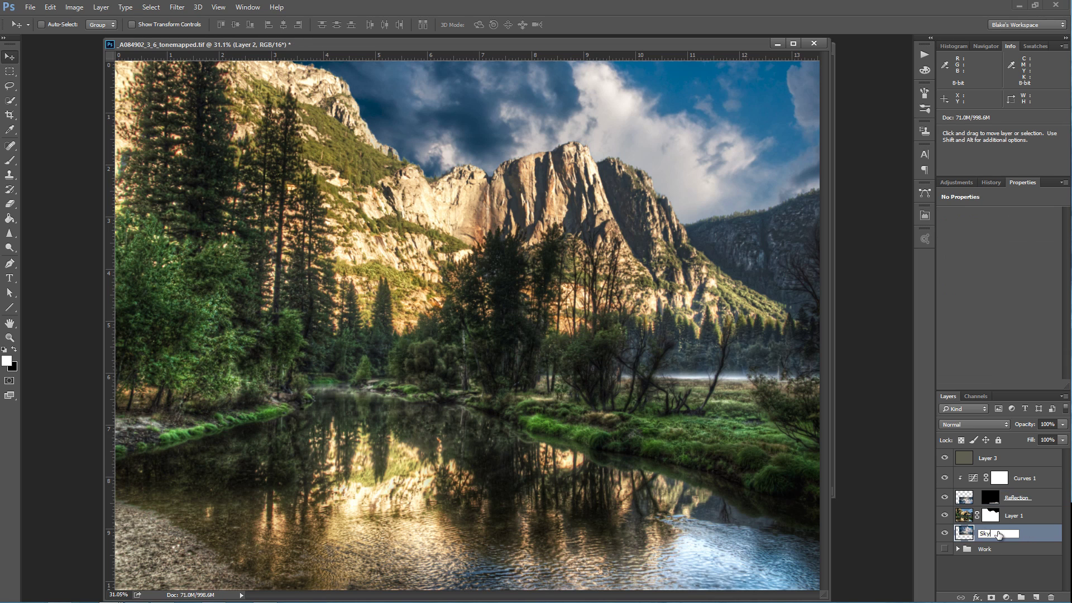
pyautogui.write('ky')
pyautogui.press('Return')
# - Add a Curves adjustment clipped to the Sky layer and brighten it, mapping input 155 to about 190 and input 49 to 85
pyautogui.click(1006, 596)
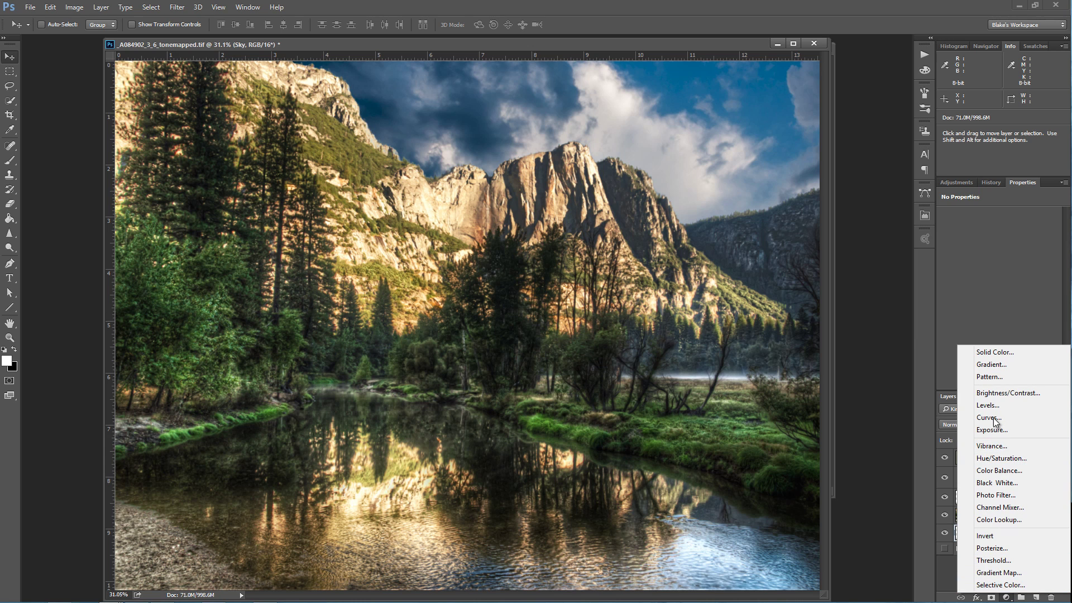
pyautogui.click(995, 418)
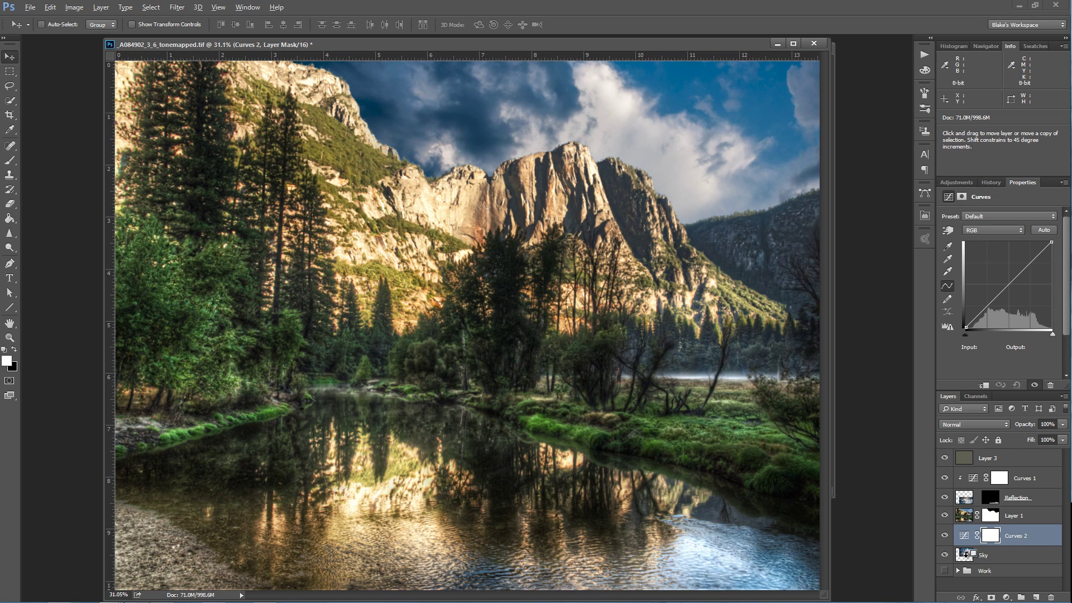
pyautogui.keyDown('alt'); pyautogui.click(962, 545); pyautogui.keyUp('alt')
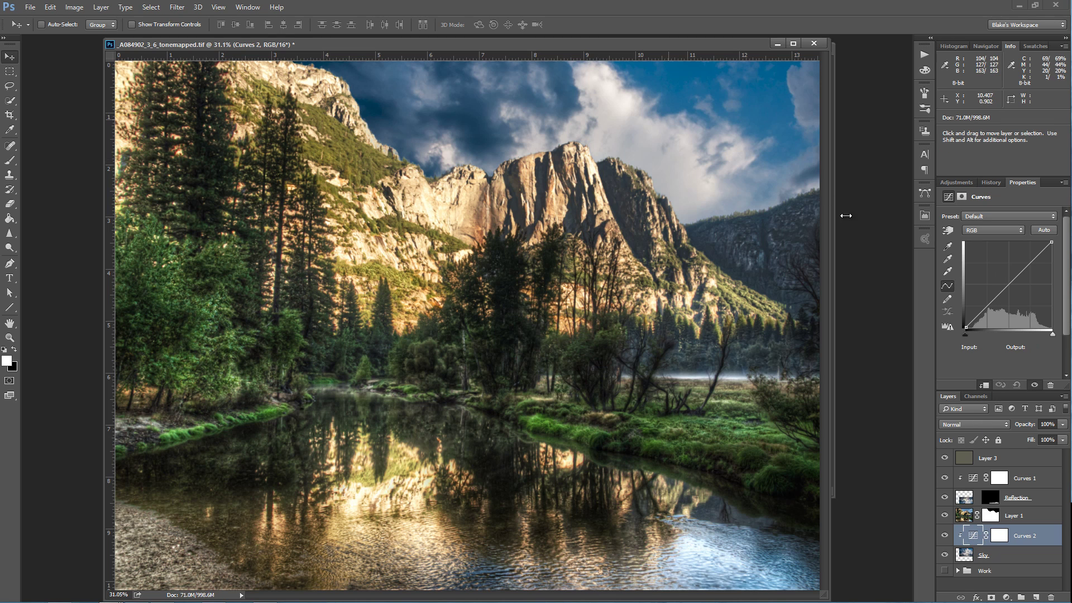
pyautogui.moveTo(1015, 277); pyautogui.dragTo(1017, 264)
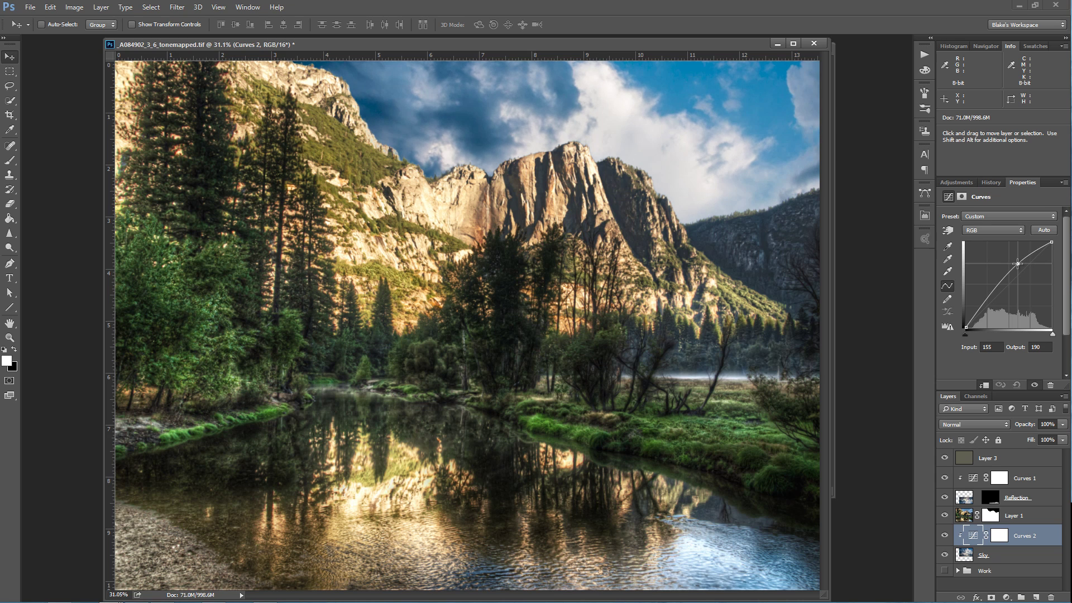
pyautogui.click(999, 285)
pyautogui.moveTo(998, 285); pyautogui.dragTo(982, 299)
pyautogui.click(986, 306)
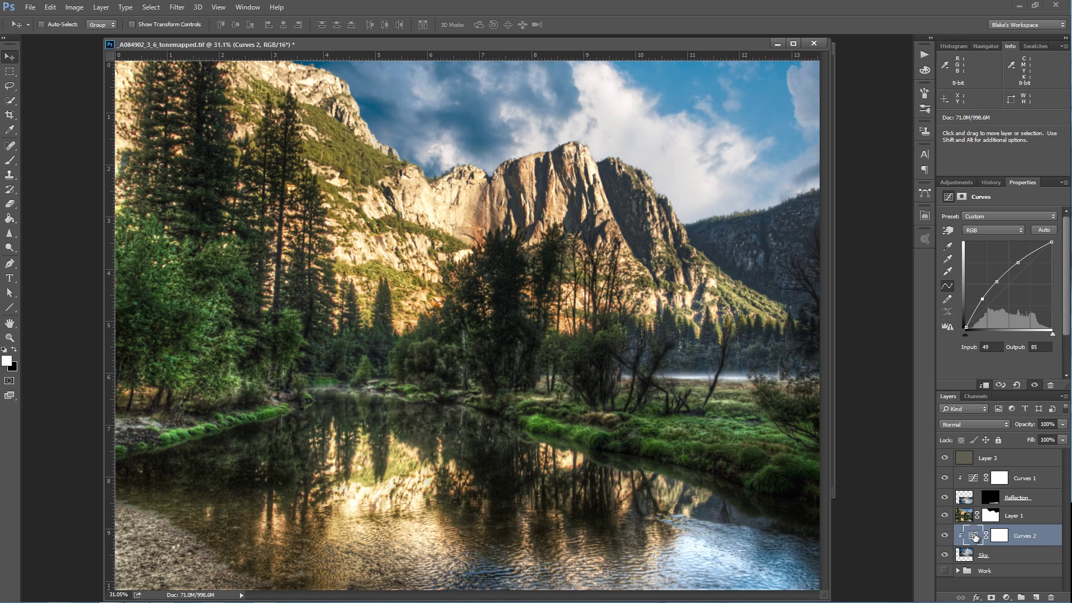
# - Add a Hue/Saturation adjustment above the sky's Curves and clip it to the Sky layer
pyautogui.click(1006, 597)
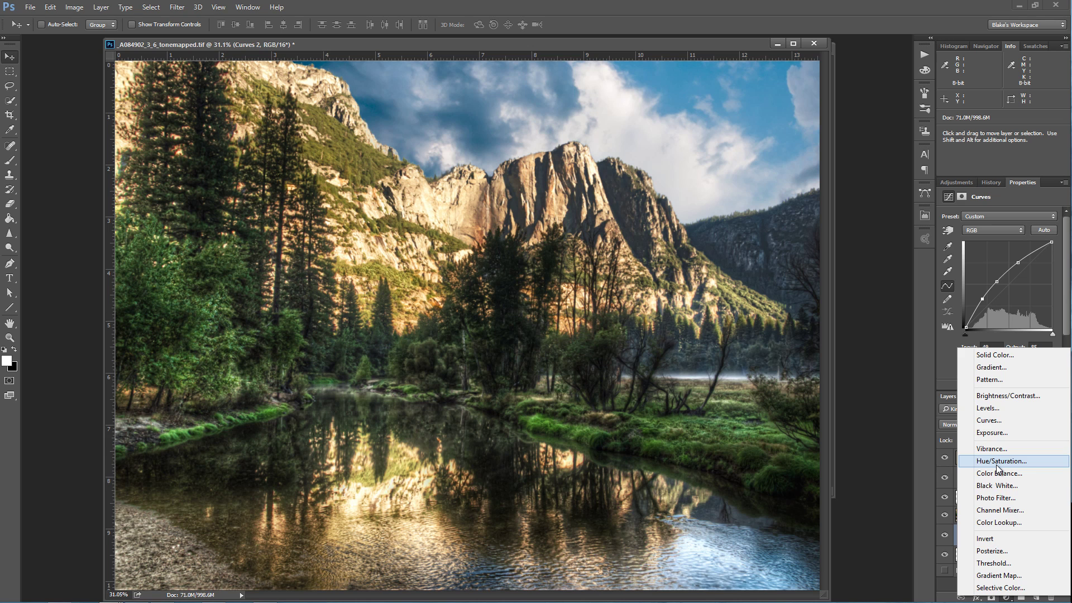
pyautogui.click(998, 461)
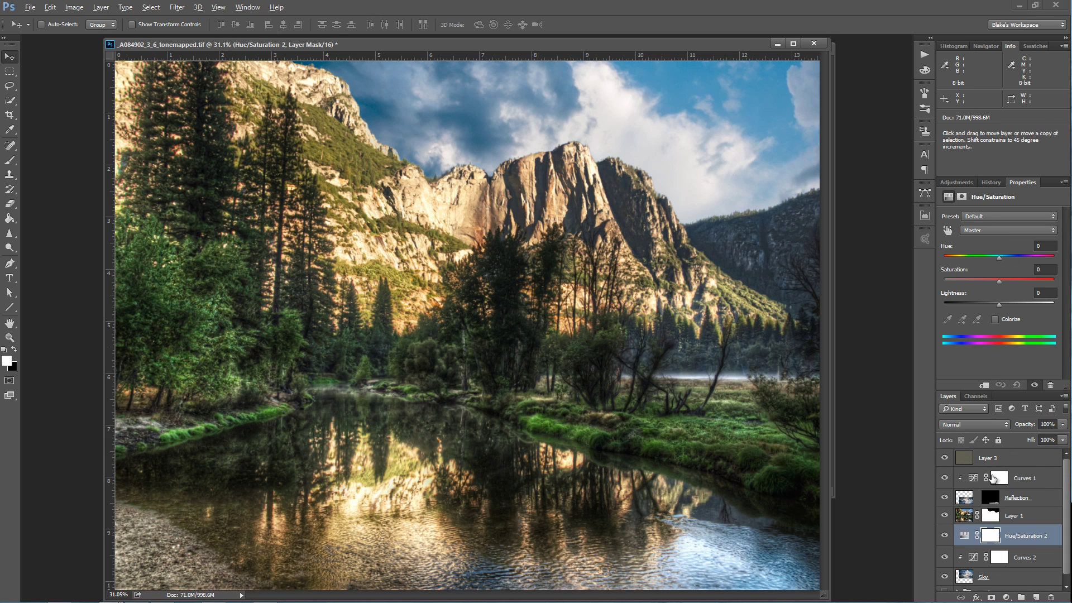
pyautogui.keyDown('alt'); pyautogui.click(974, 539); pyautogui.keyUp('alt')
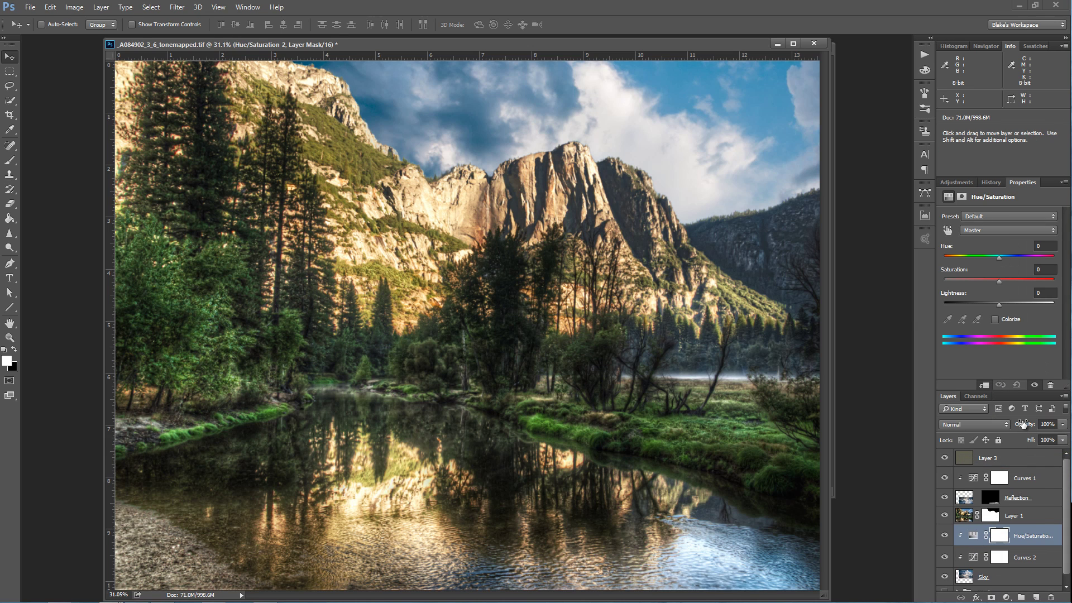
# - Set the sky's Cyans to Hue +13, Saturation -18 and Lightness +20, and compare the sky with and without its two adjustments
pyautogui.click(949, 231)
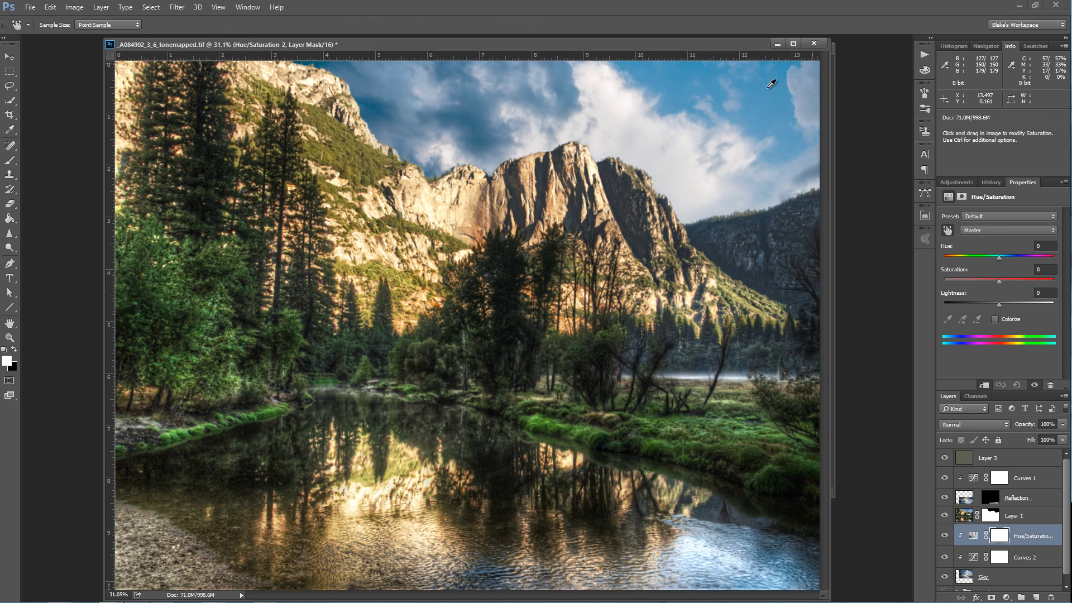
pyautogui.click(768, 92)
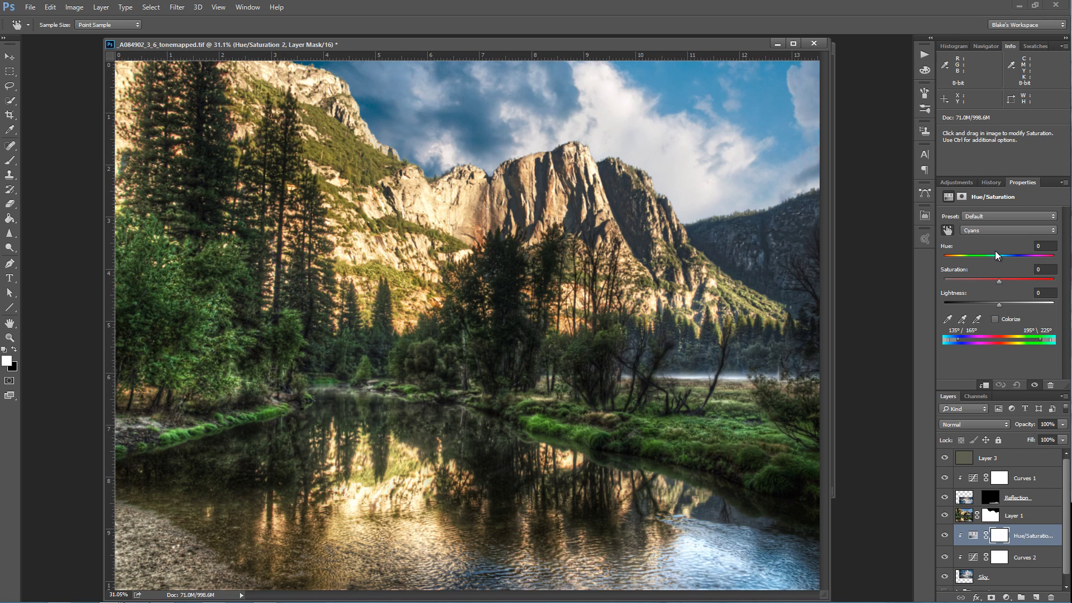
pyautogui.moveTo(1001, 259); pyautogui.dragTo(1003, 260)
pyautogui.moveTo(1003, 261)
pyautogui.mouseDown()
pyautogui.moveTo(990, 262)
pyautogui.moveTo(1018, 257)
pyautogui.moveTo(1001, 260)
pyautogui.mouseUp()
pyautogui.moveTo(999, 282); pyautogui.dragTo(989, 286)
pyautogui.click(999, 304)
pyautogui.moveTo(1019, 303); pyautogui.dragTo(1033, 302)
pyautogui.moveTo(943, 558); pyautogui.dragTo(944, 540)
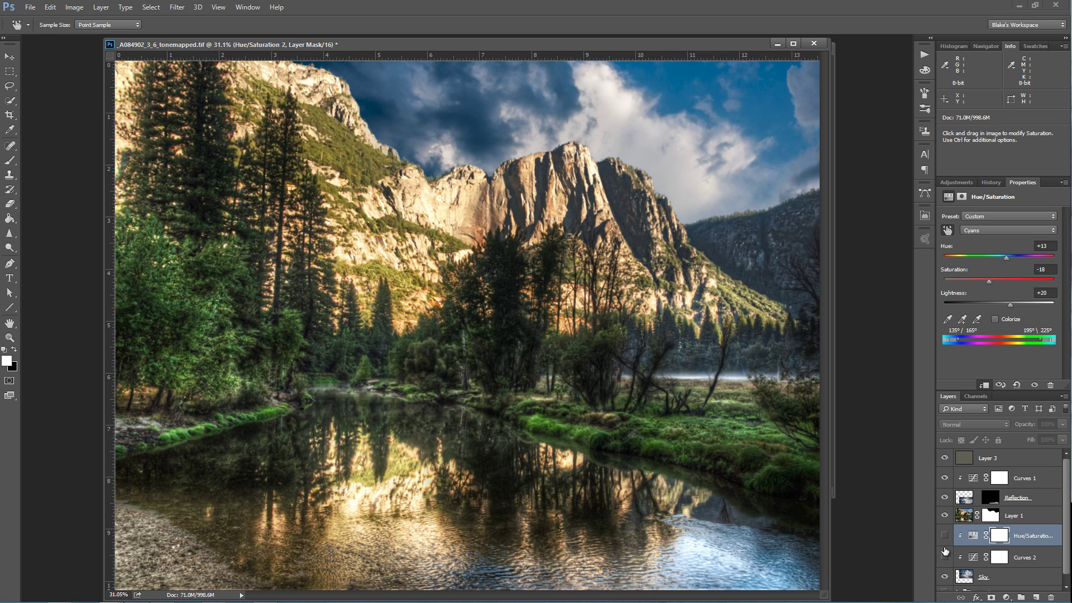
pyautogui.moveTo(944, 558); pyautogui.dragTo(944, 548)
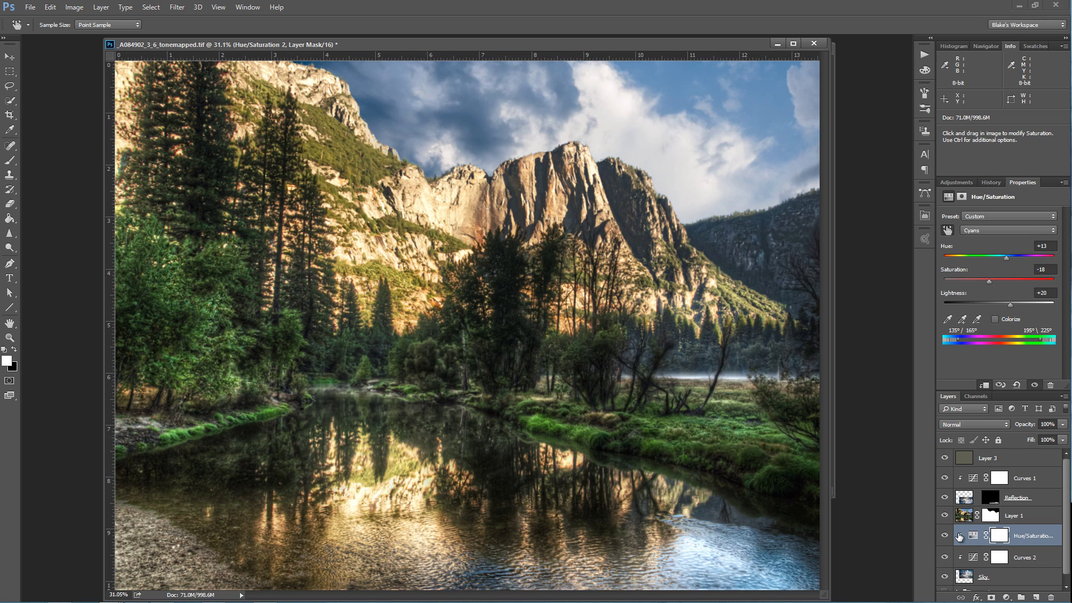
# - Make the Work group visible and group all the layers from Sky up to Layer 3
pyautogui.scroll(-1, 970, 530)
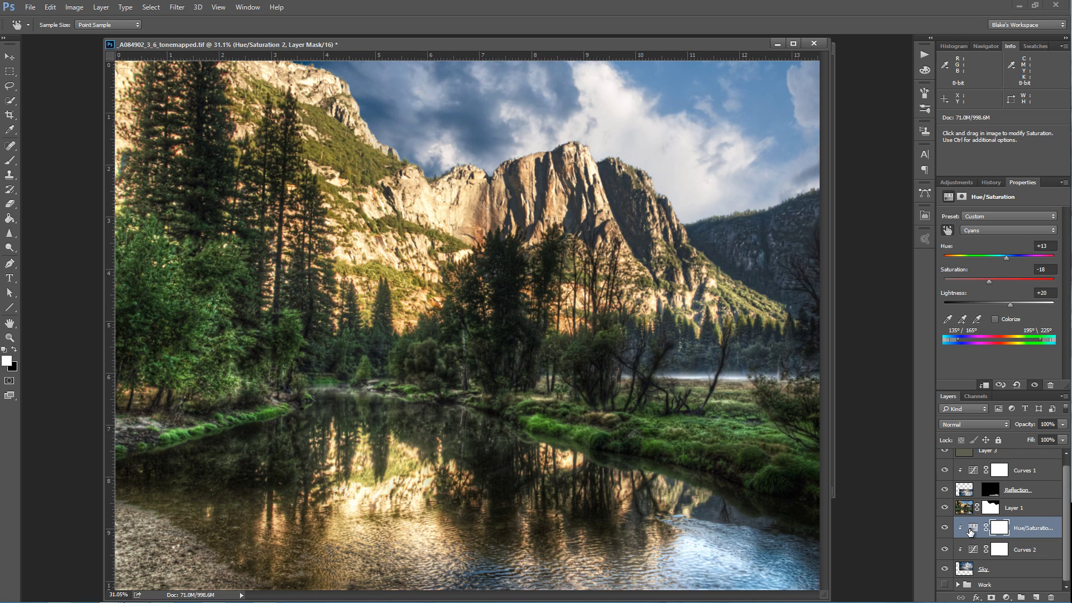
pyautogui.click(944, 584)
pyautogui.moveTo(944, 563)
pyautogui.mouseDown()
pyautogui.moveTo(939, 479)
pyautogui.moveTo(947, 578)
pyautogui.moveTo(942, 485)
pyautogui.moveTo(944, 569)
pyautogui.mouseUp()
pyautogui.click(999, 567)
pyautogui.press('v')
pyautogui.keyDown('shift'); pyautogui.click(997, 460); pyautogui.keyUp('shift')
pyautogui.hotkey('ctrl', 'g')
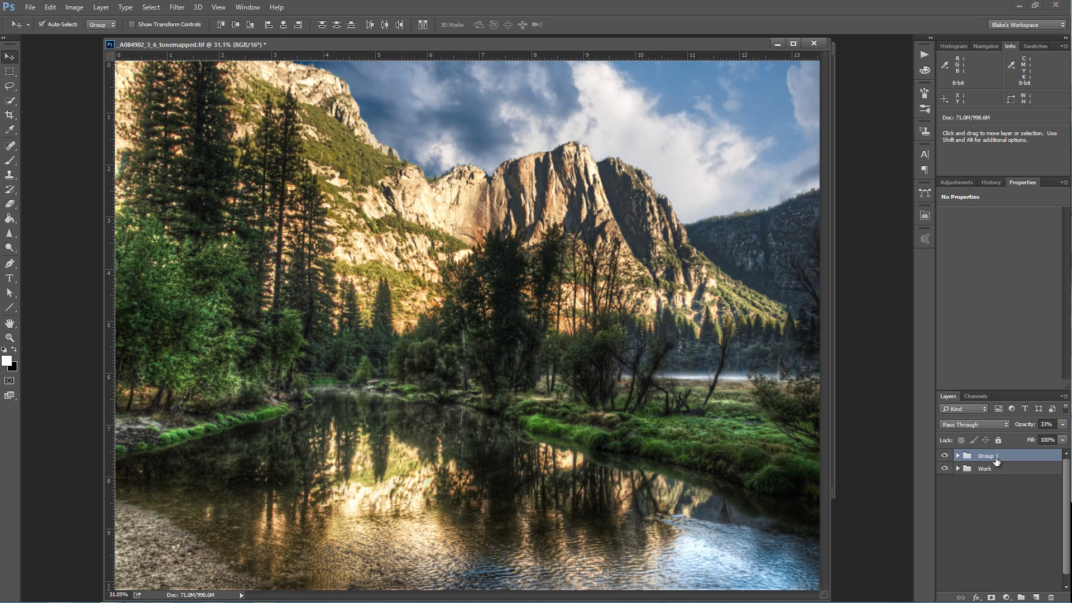
# - Name the new layer group Sky and compare the photo with and without it
pyautogui.doubleClick(997, 456)
pyautogui.write('Sky')
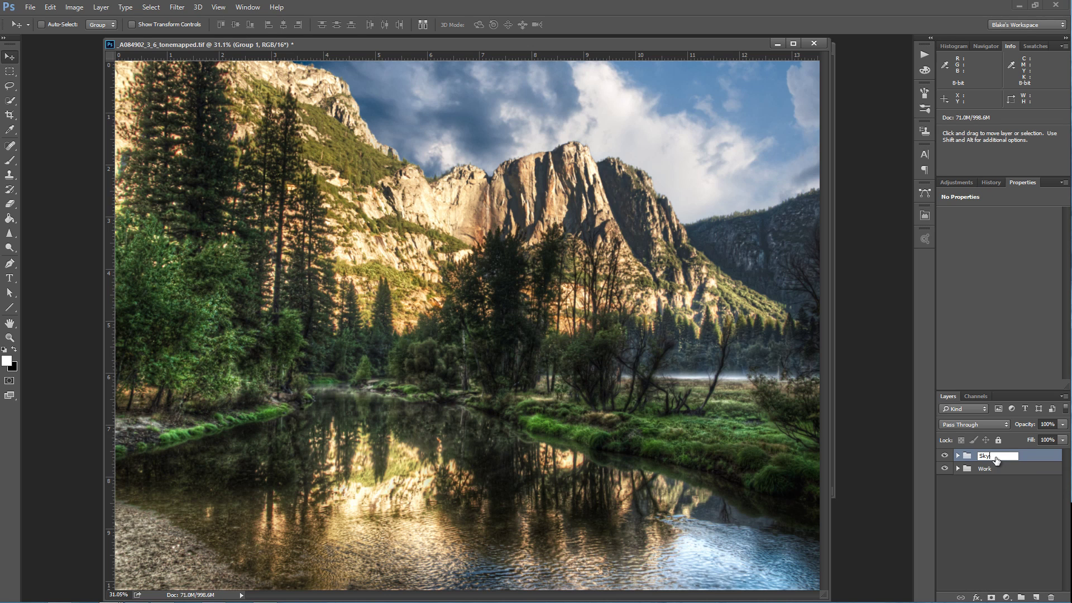
pyautogui.press('Return')
pyautogui.click(945, 456)
pyautogui.click(945, 456)
pyautogui.click(945, 456)
pyautogui.click(944, 456)
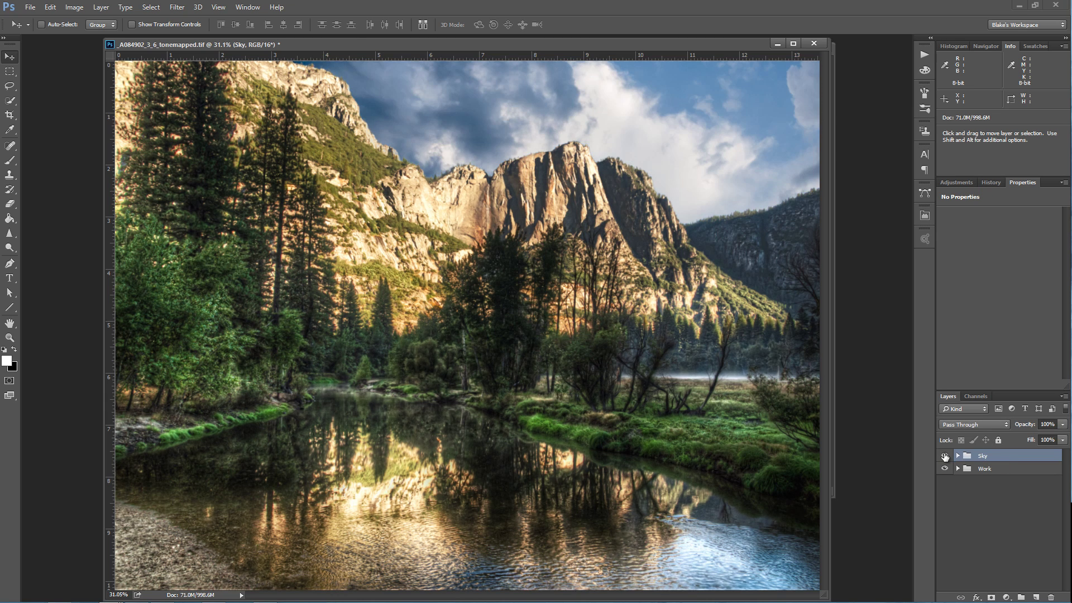